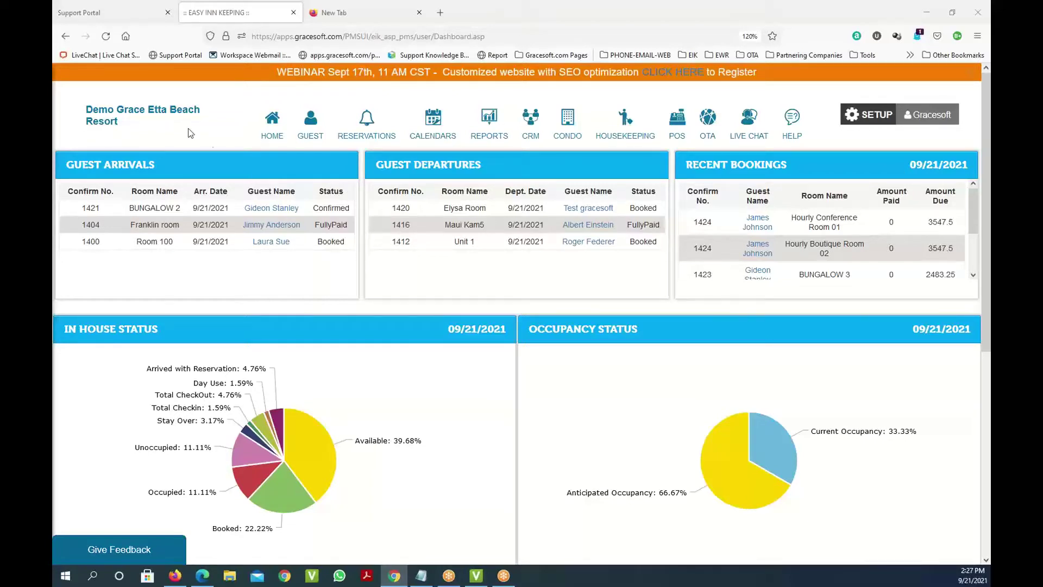
# Review the dashboard's room counts: 38 total rooms and 14 rooms booked
pyautogui.click(86, 168)
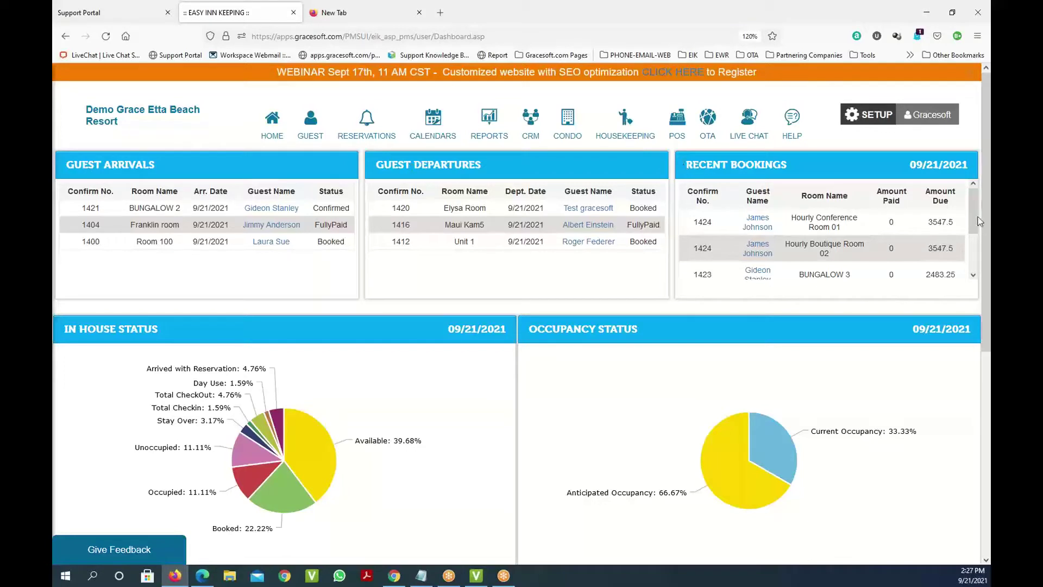
pyautogui.moveTo(973, 212)
pyautogui.mouseDown()
pyautogui.moveTo(981, 260)
pyautogui.moveTo(969, 210)
pyautogui.moveTo(982, 202)
pyautogui.mouseUp()
pyautogui.scroll(-4, 318, 417)
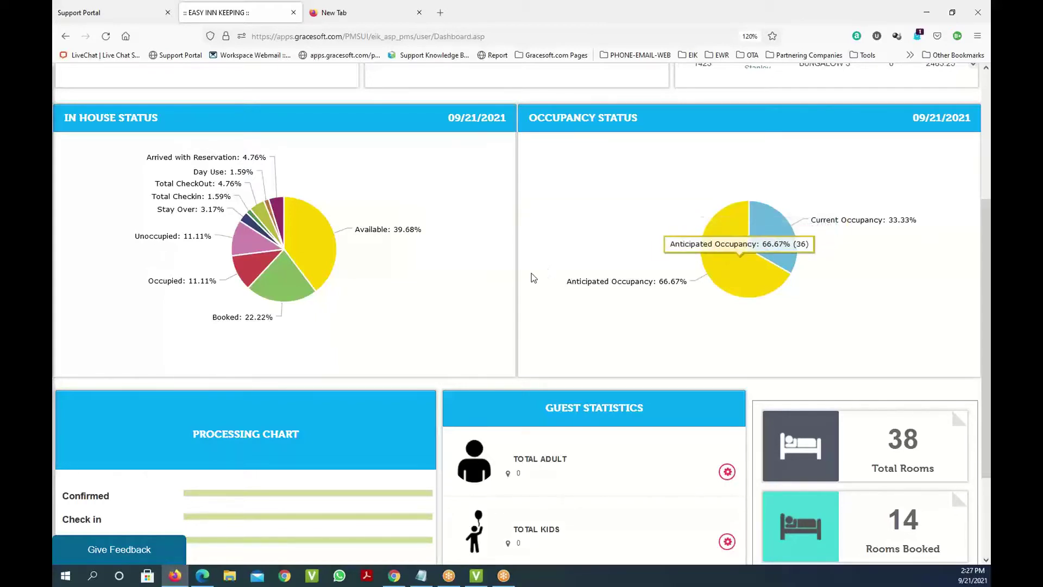
pyautogui.scroll(-1, 727, 250)
pyautogui.scroll(-2, 727, 250)
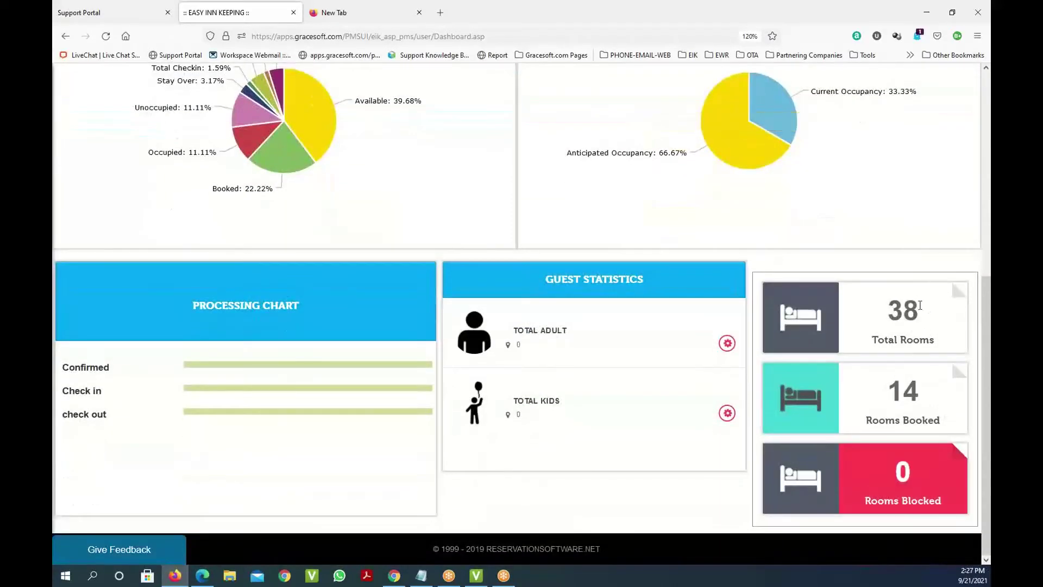
pyautogui.doubleClick(917, 312)
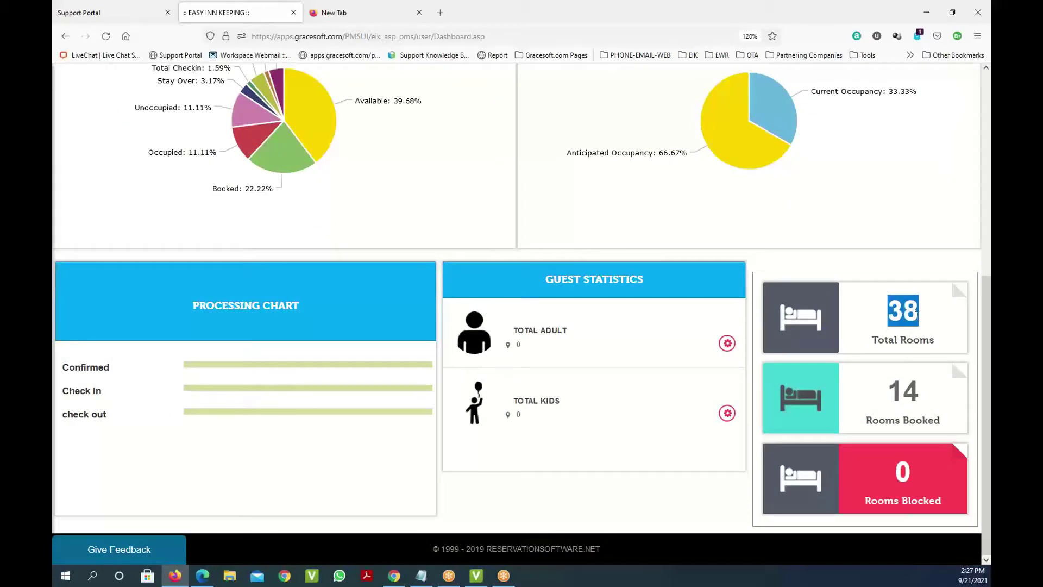
pyautogui.doubleClick(917, 388)
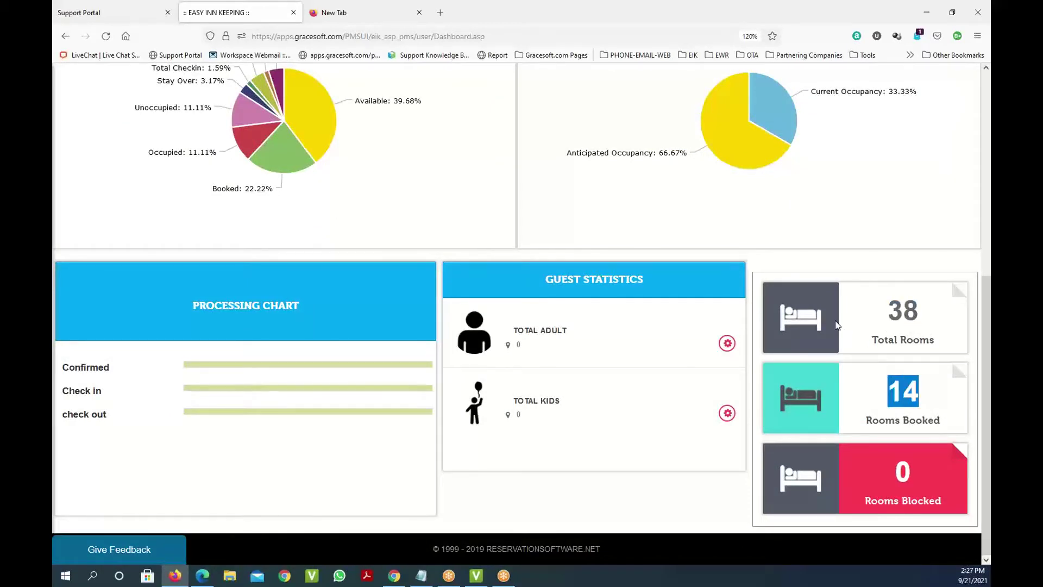
pyautogui.scroll(5, 830, 317)
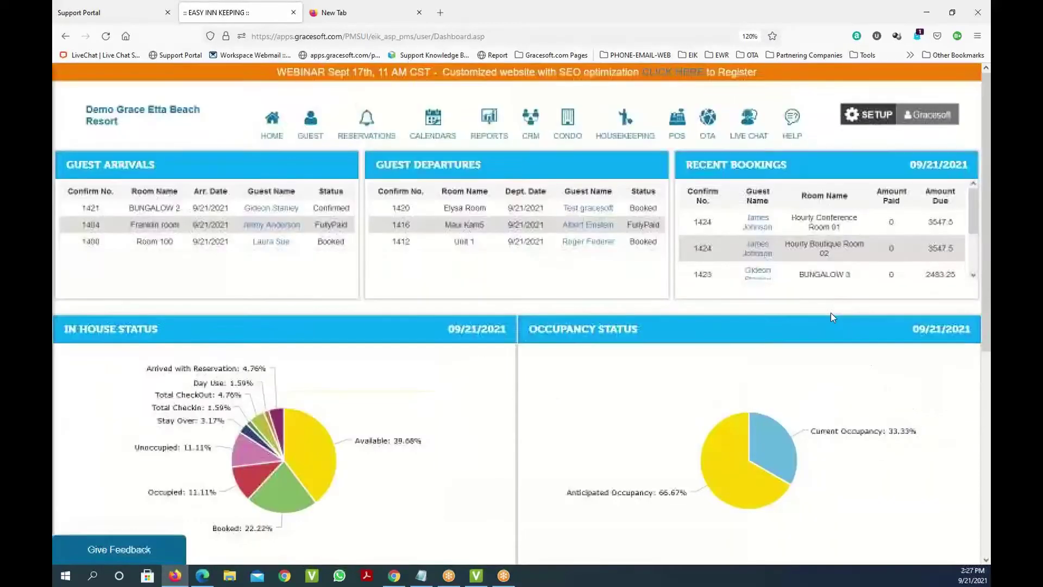
# List all guests with their city, contact details and stay dates
pyautogui.click(328, 133)
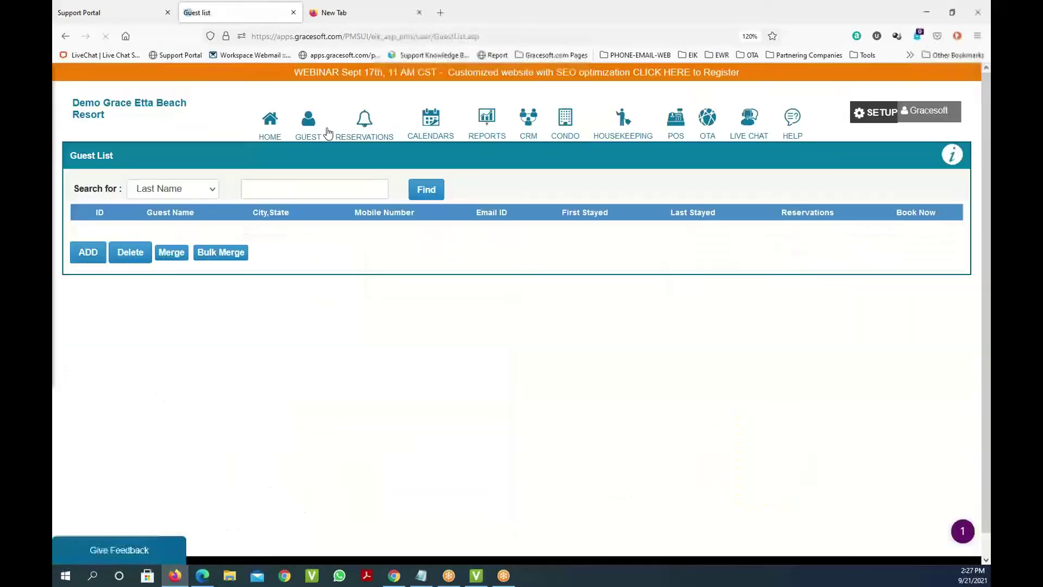
pyautogui.click(437, 196)
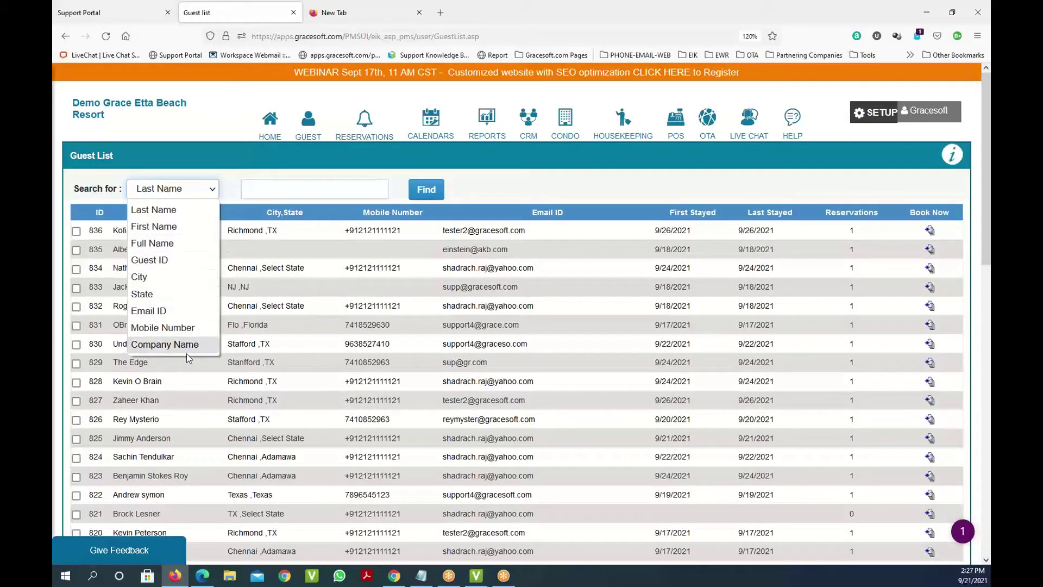
pyautogui.click(560, 175)
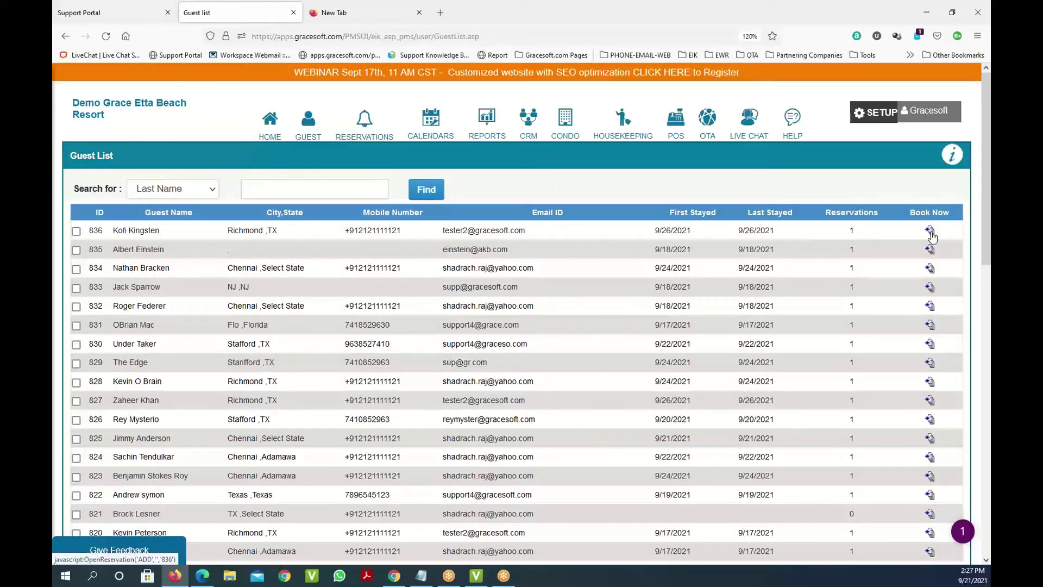
pyautogui.click(365, 127)
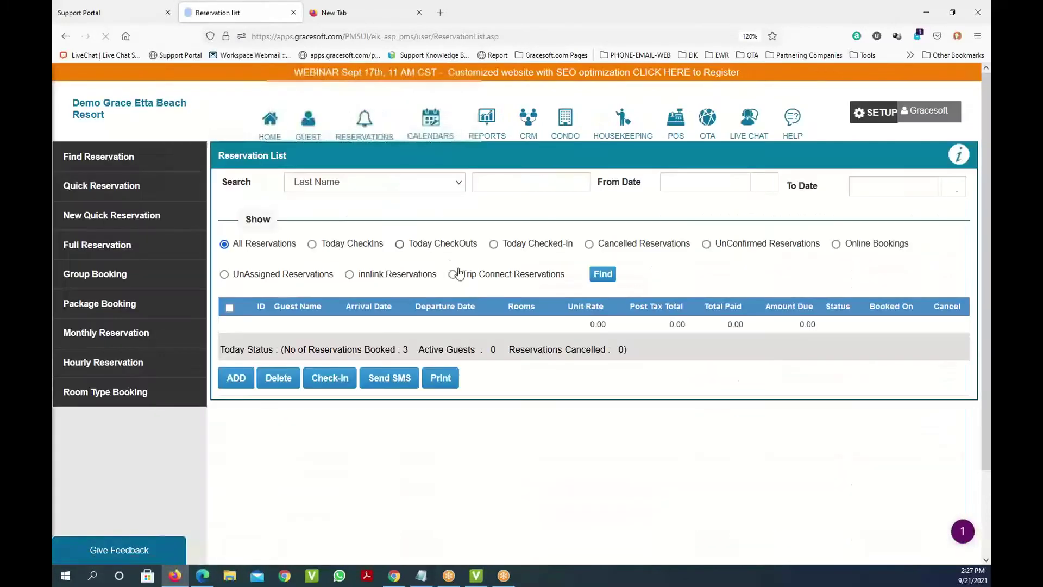
# Filter reservations to Today CheckIns and tick all three listed reservations
pyautogui.click(610, 280)
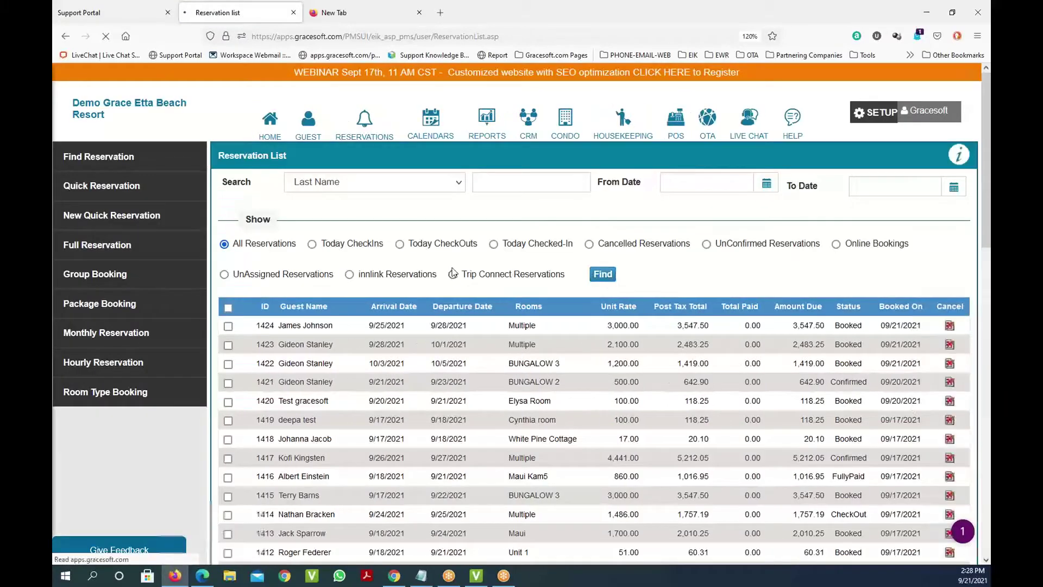
pyautogui.click(375, 247)
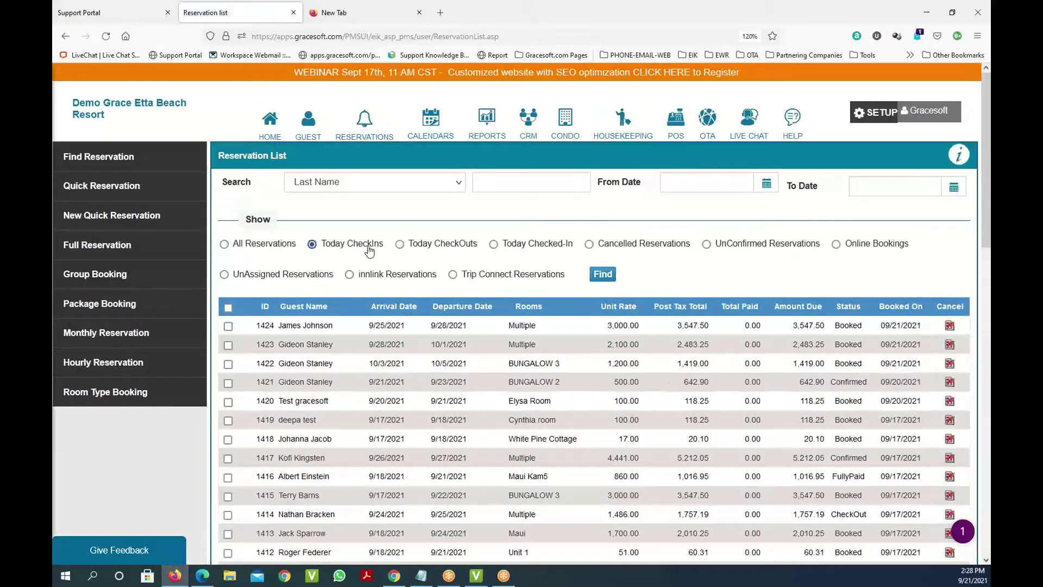
pyautogui.click(430, 249)
pyautogui.click(458, 183)
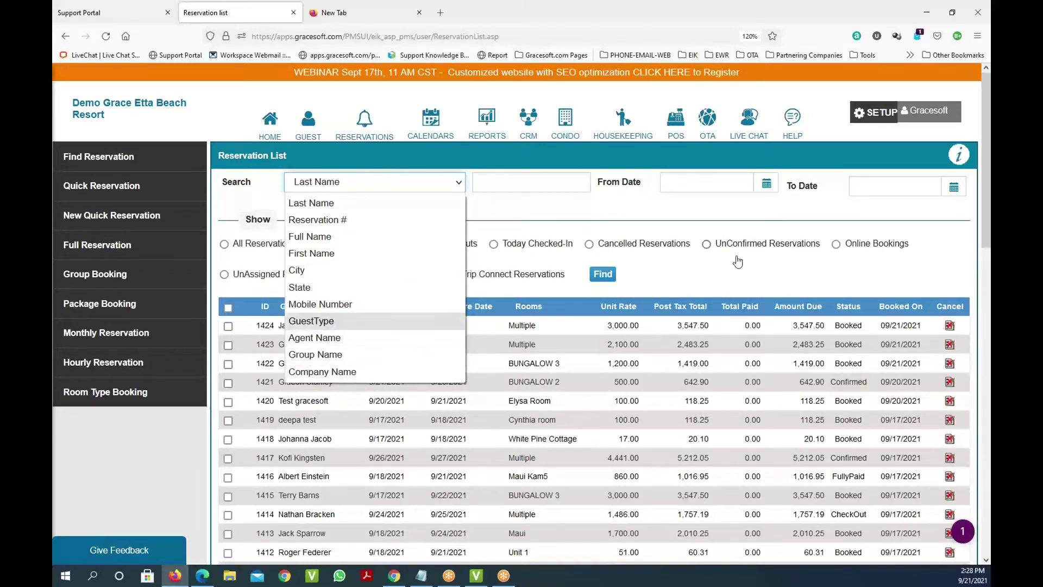
pyautogui.click(748, 275)
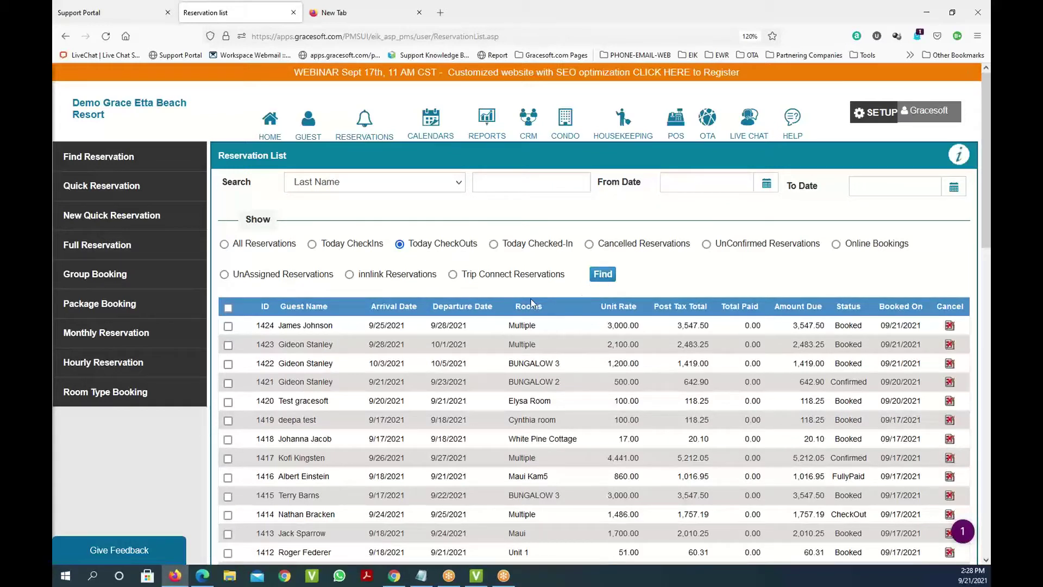
pyautogui.click(362, 245)
pyautogui.click(609, 283)
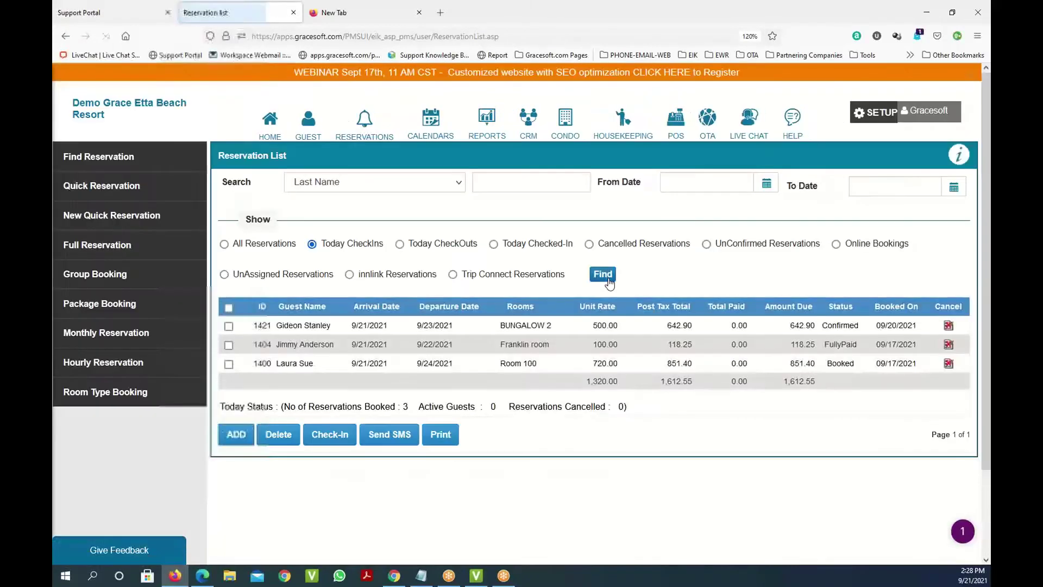
pyautogui.click(229, 307)
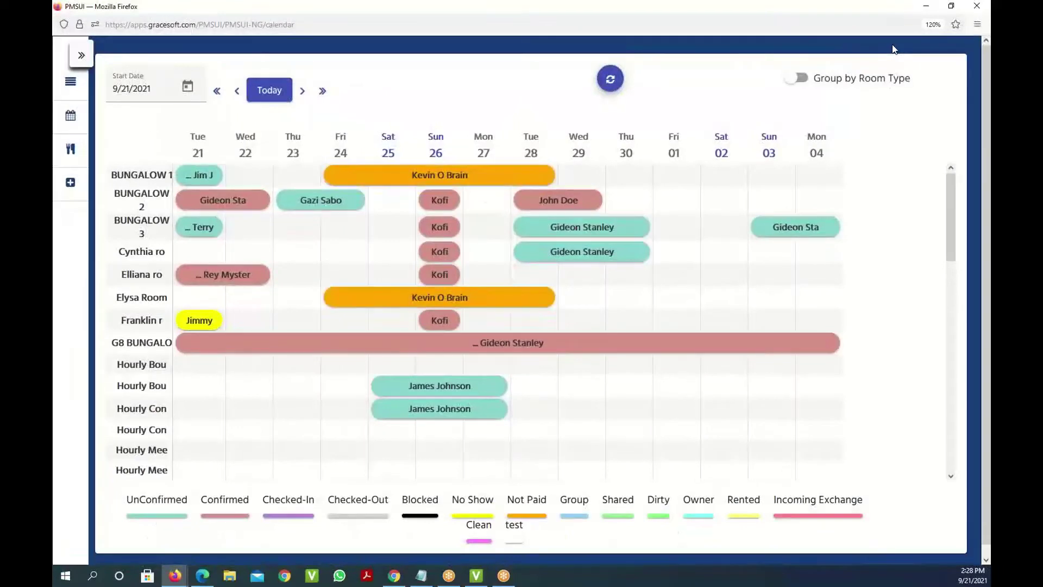
# Zoom in on the booking calendar and inspect an existing Elysa Room booking's actions
pyautogui.hotkey('ctrl', '+')
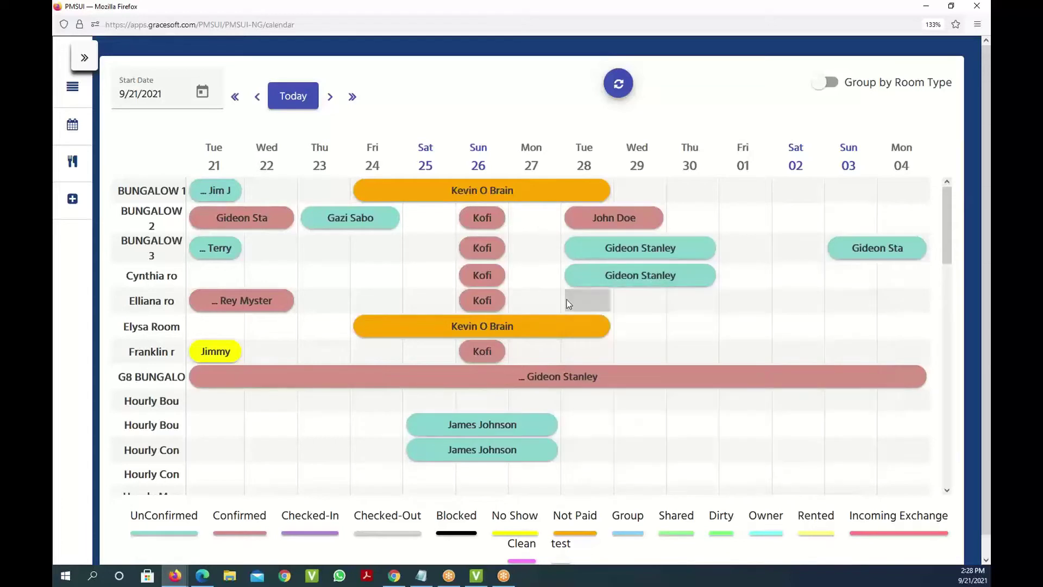
pyautogui.moveTo(483, 301)
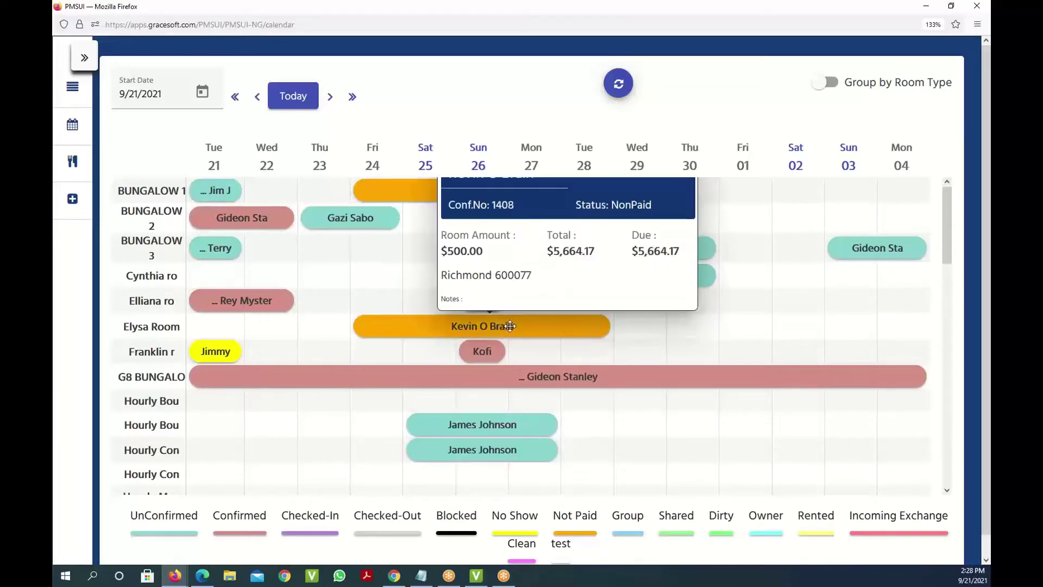
pyautogui.moveTo(506, 326); pyautogui.dragTo(621, 325)
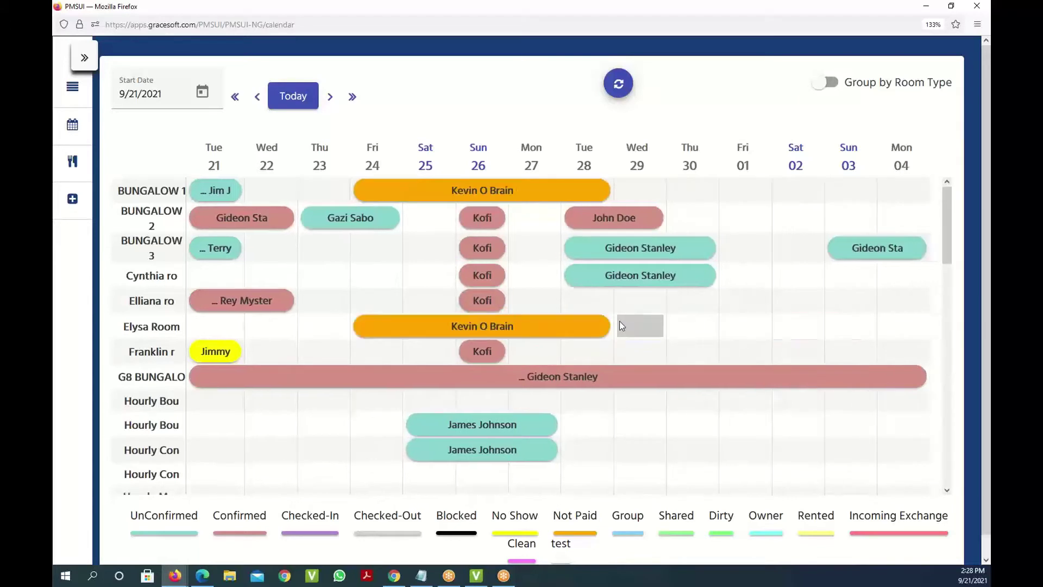
pyautogui.click(502, 328)
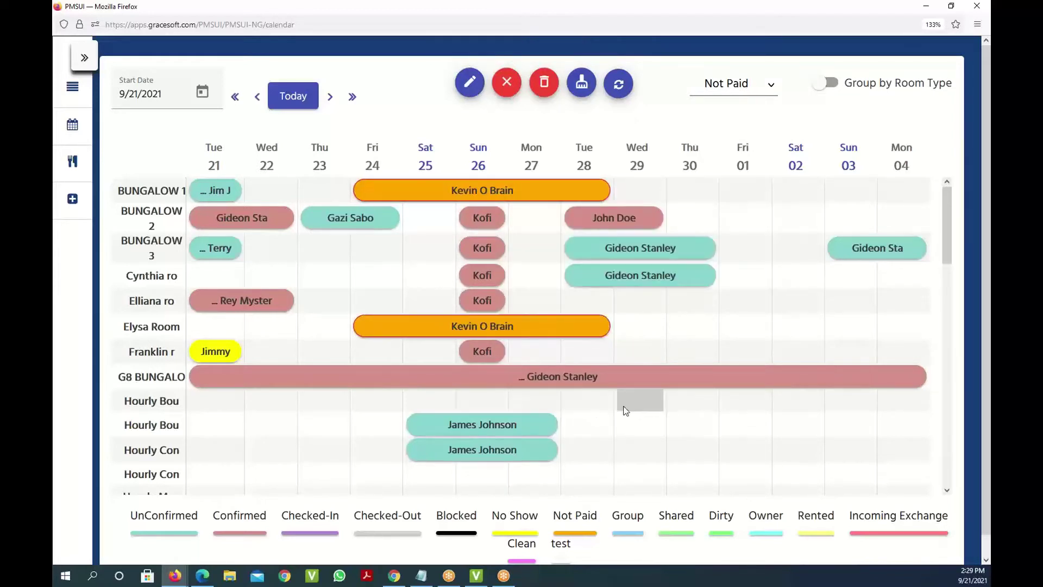
# Reload the calendar and mark Tue 28 to Fri 01 in both Hourly rooms for a new reservation
pyautogui.moveTo(630, 401); pyautogui.dragTo(715, 463)
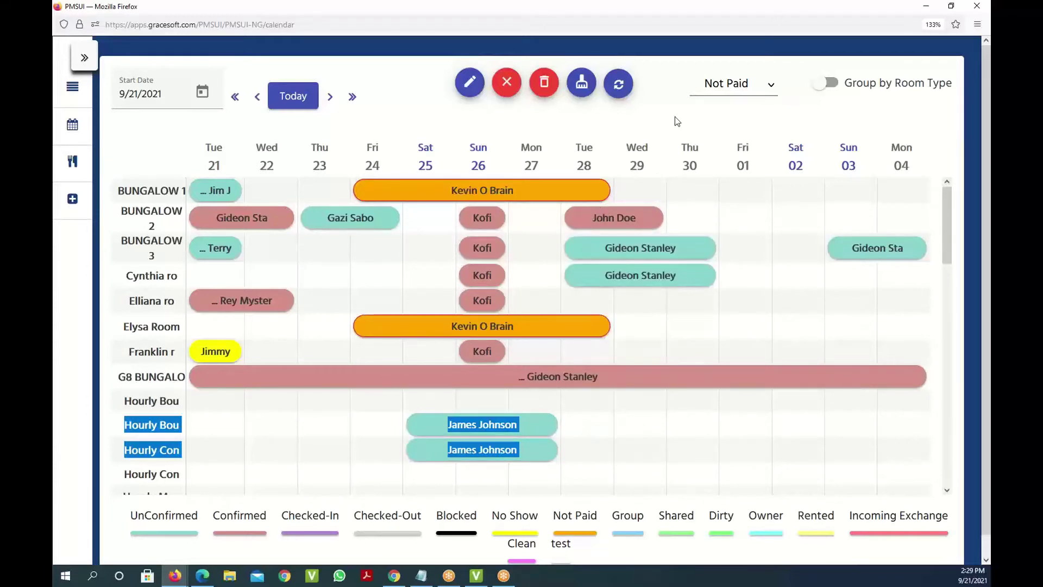
pyautogui.press('F5')
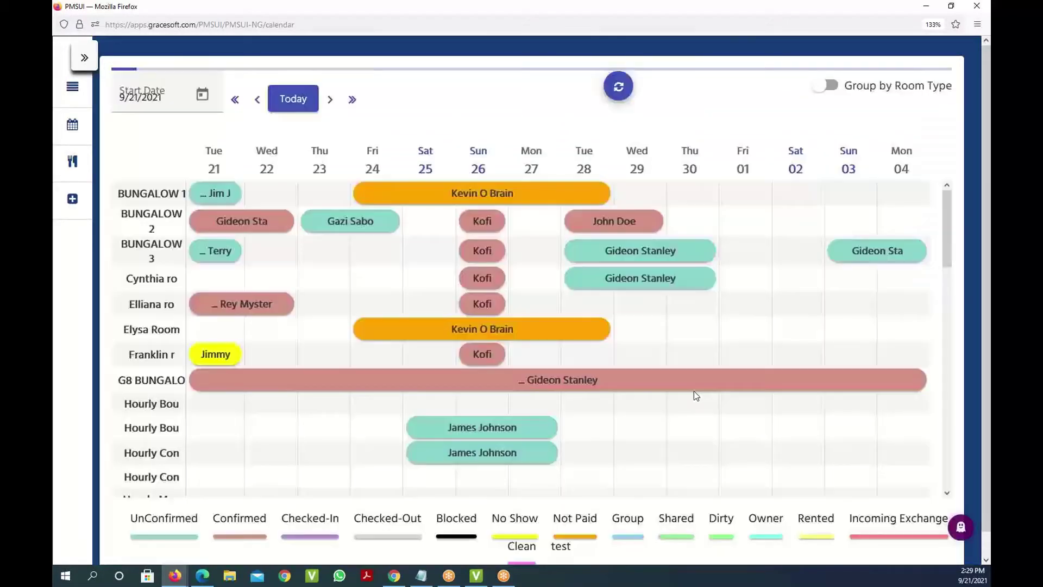
pyautogui.moveTo(601, 424); pyautogui.dragTo(771, 443)
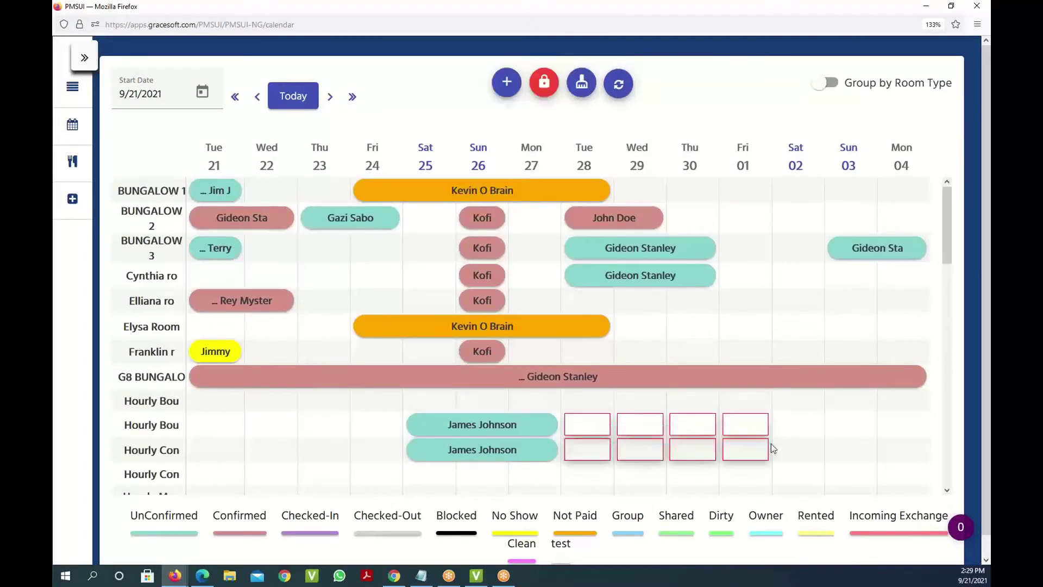
pyautogui.click(507, 83)
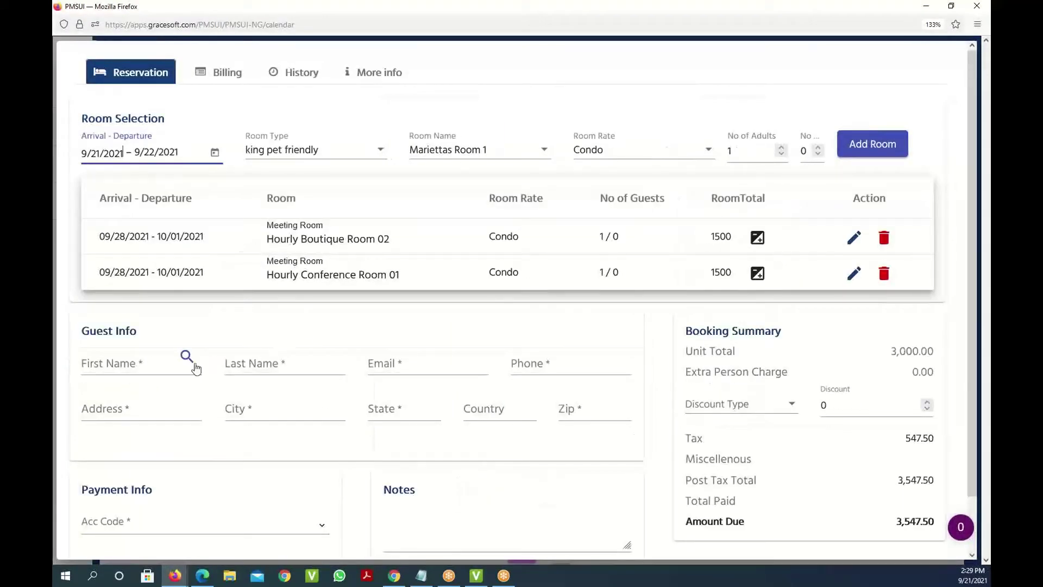
# Fill the guest fields by picking an existing guest from the First Name suggestions
pyautogui.click(162, 366)
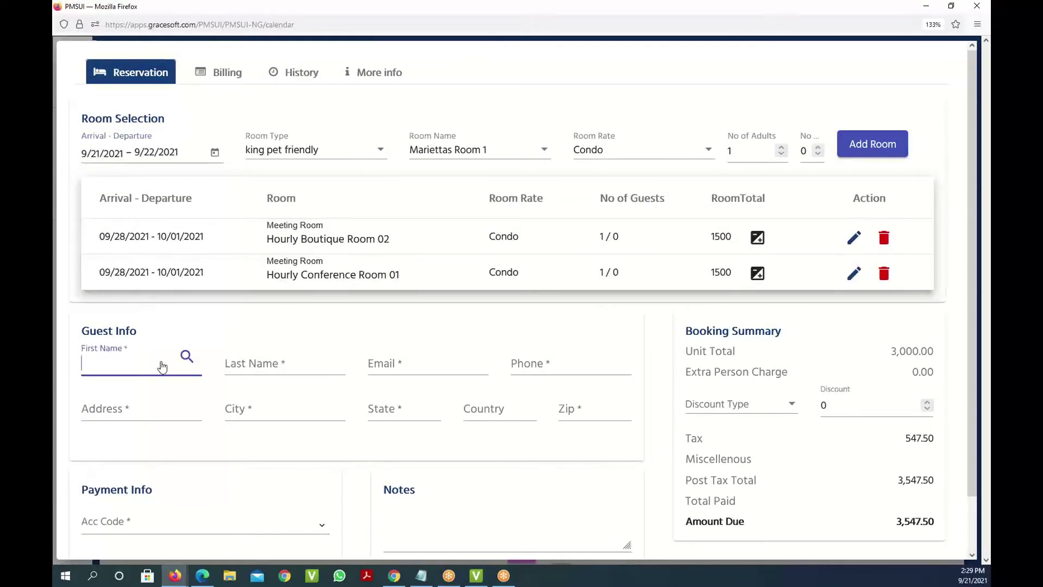
pyautogui.write('gideon')
pyautogui.click(121, 398)
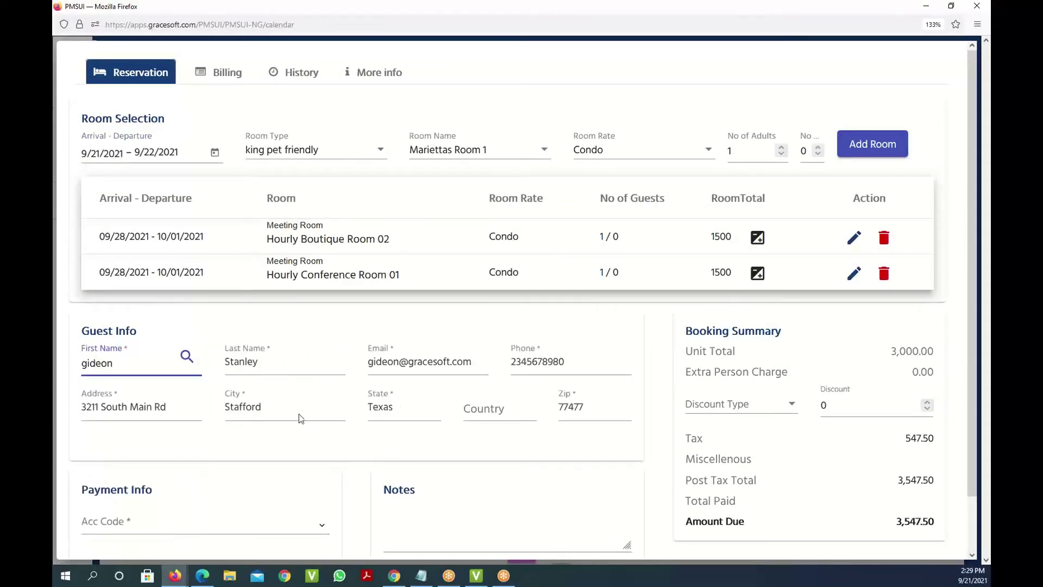
pyautogui.scroll(-1, 292, 492)
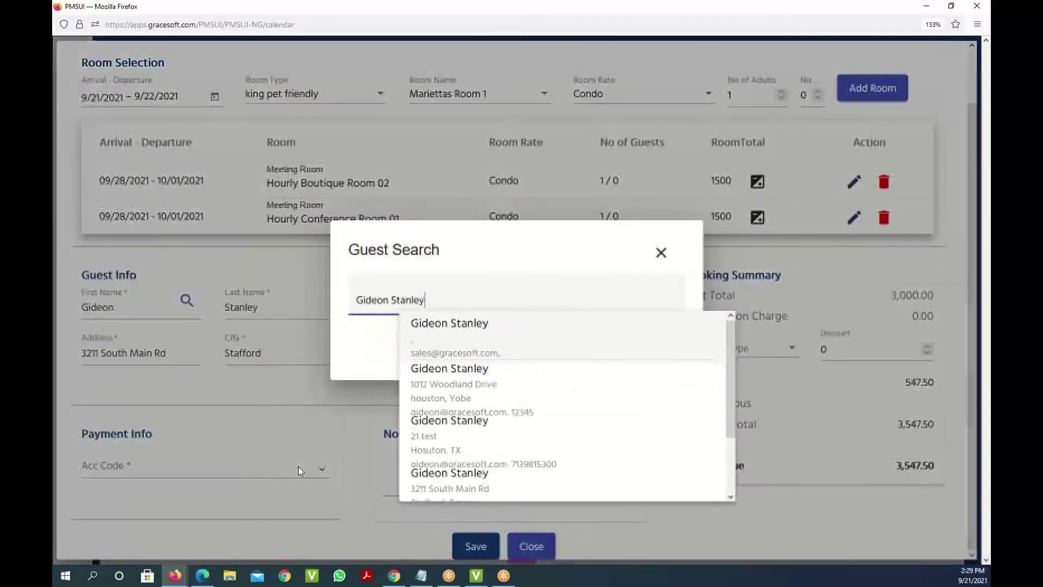
pyautogui.click(438, 356)
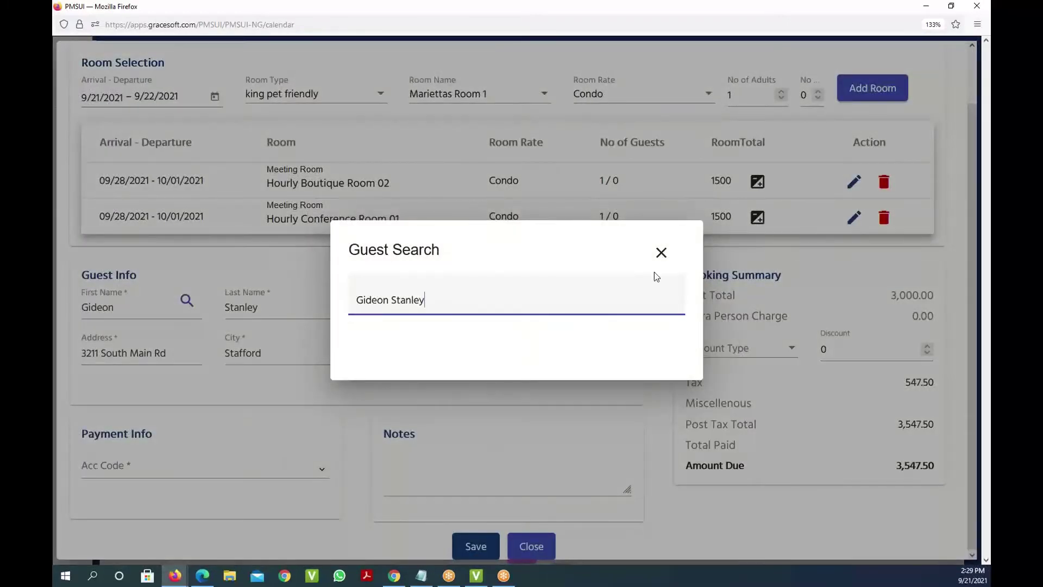
pyautogui.click(661, 252)
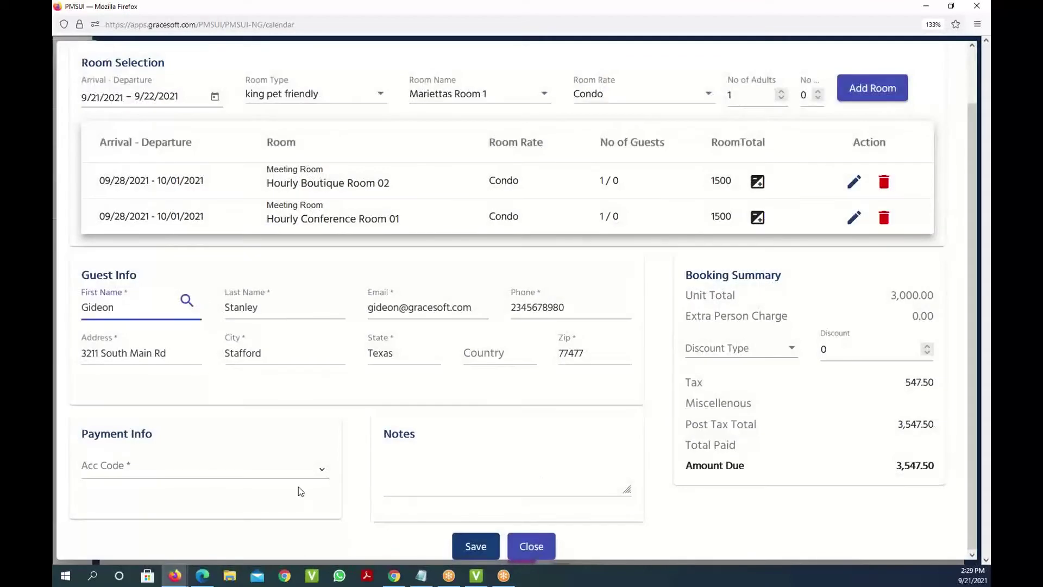
# Set the payment account to Cheque Deposit (808) and save the reservation
pyautogui.click(301, 461)
pyautogui.click(274, 443)
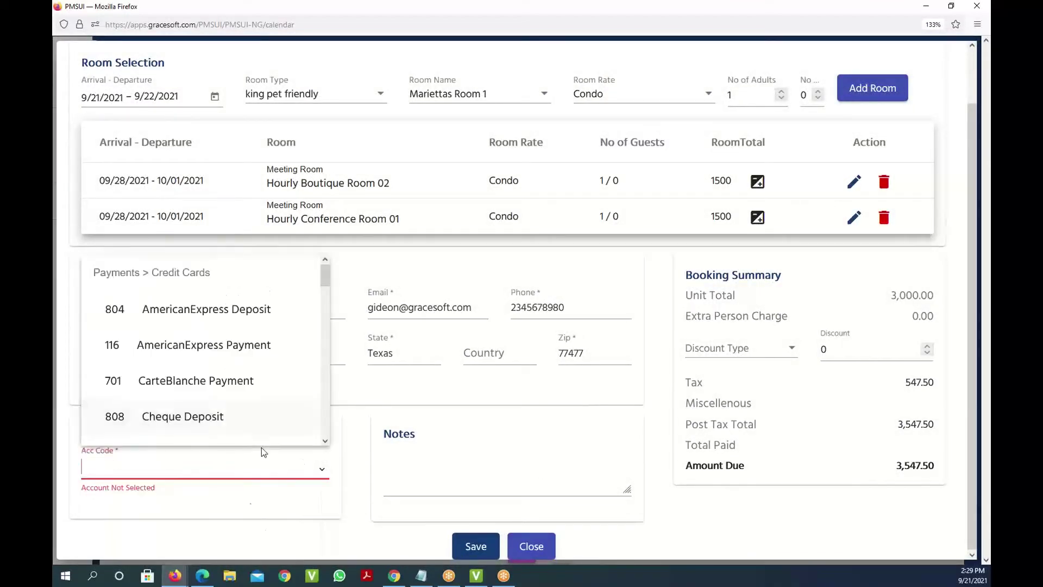
pyautogui.click(196, 419)
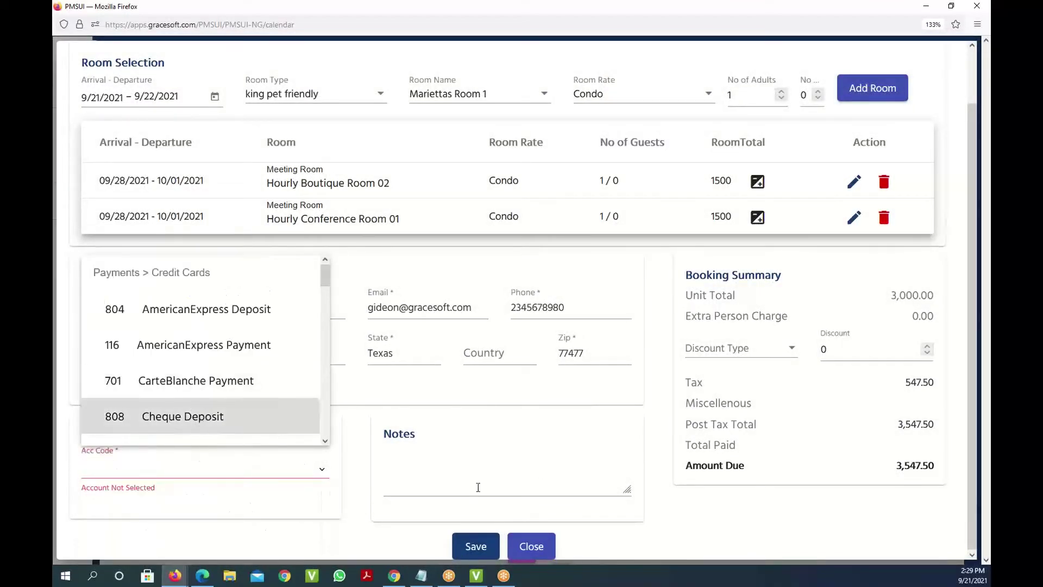
pyautogui.click(476, 546)
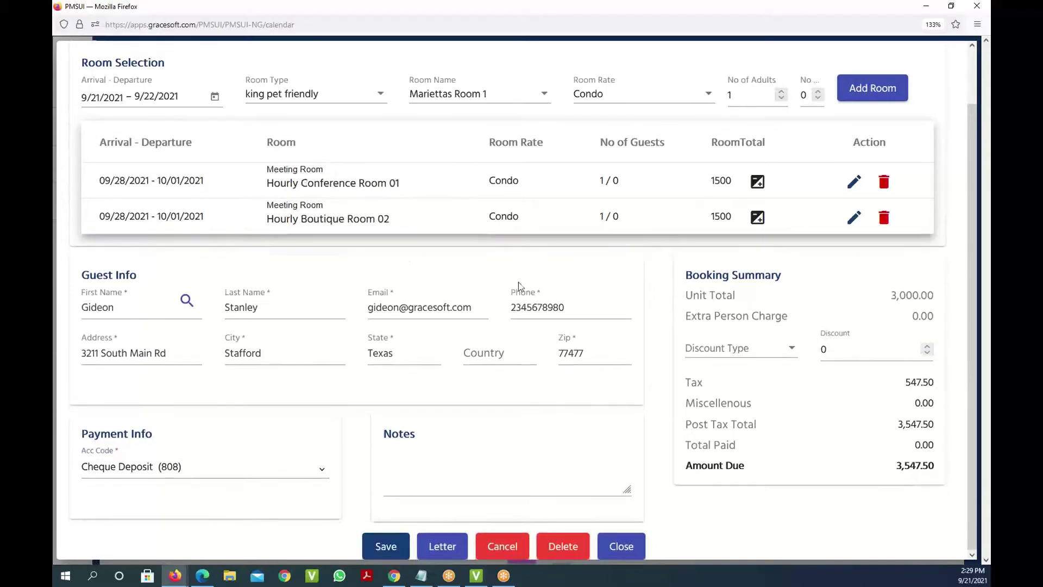
pyautogui.scroll(2, 394, 250)
# Show the reservation's billing with room charges, two taxes and 3,547.50 due, browsing the payment account codes
pyautogui.click(212, 76)
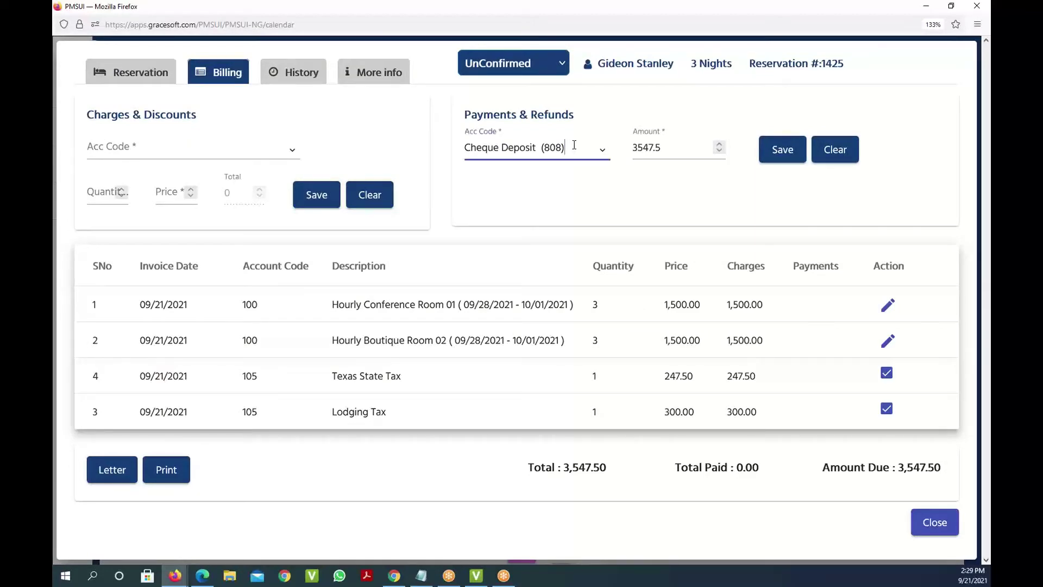
pyautogui.click(601, 150)
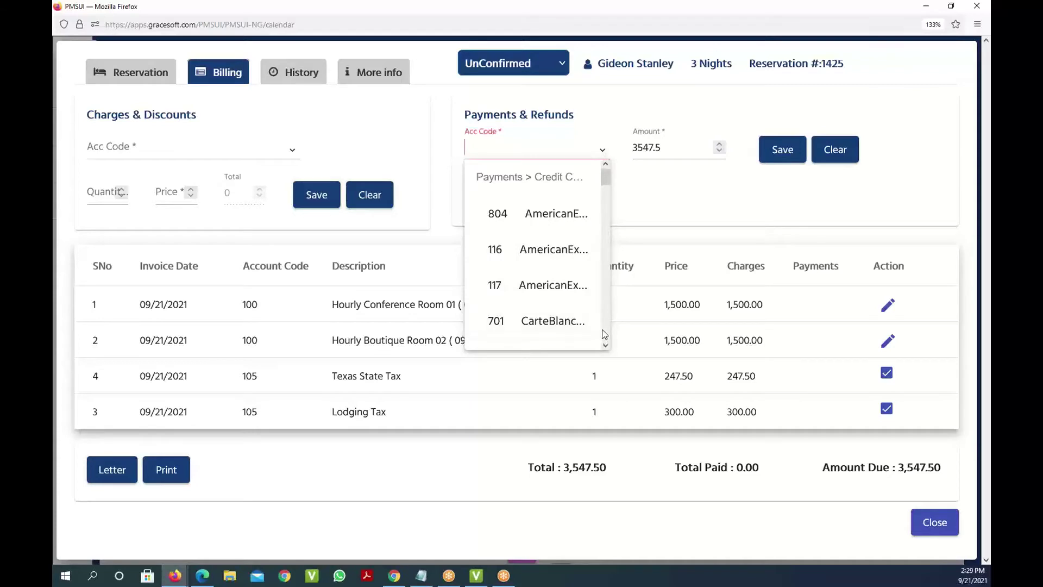
pyautogui.scroll(-3, 581, 282)
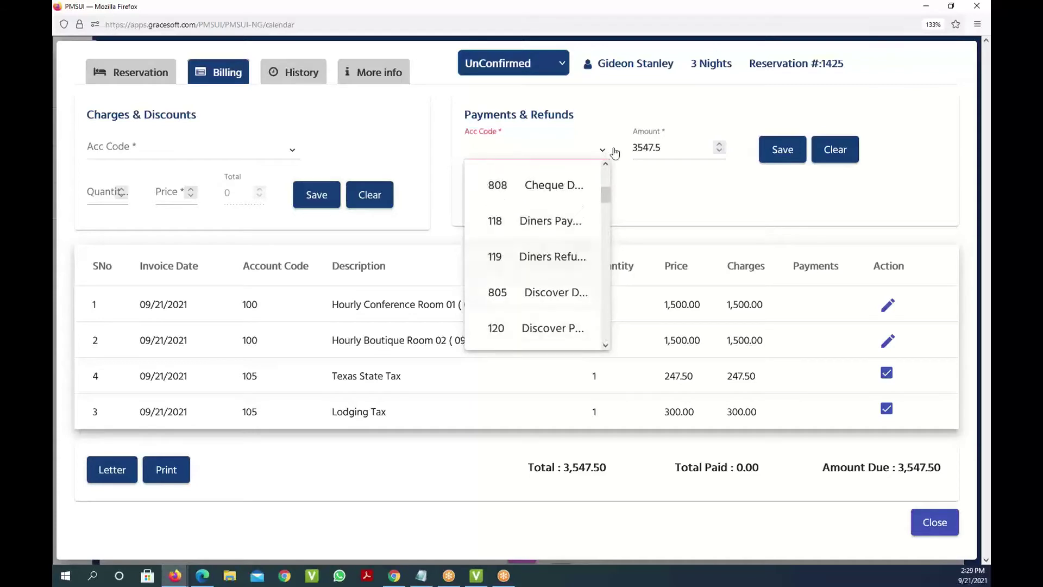
pyautogui.click(227, 147)
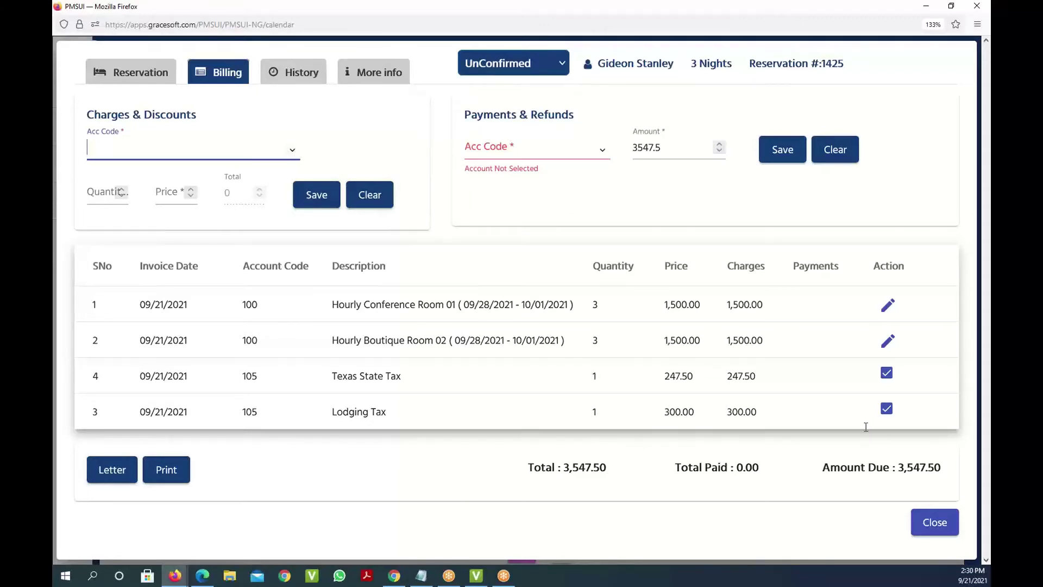
pyautogui.click(285, 73)
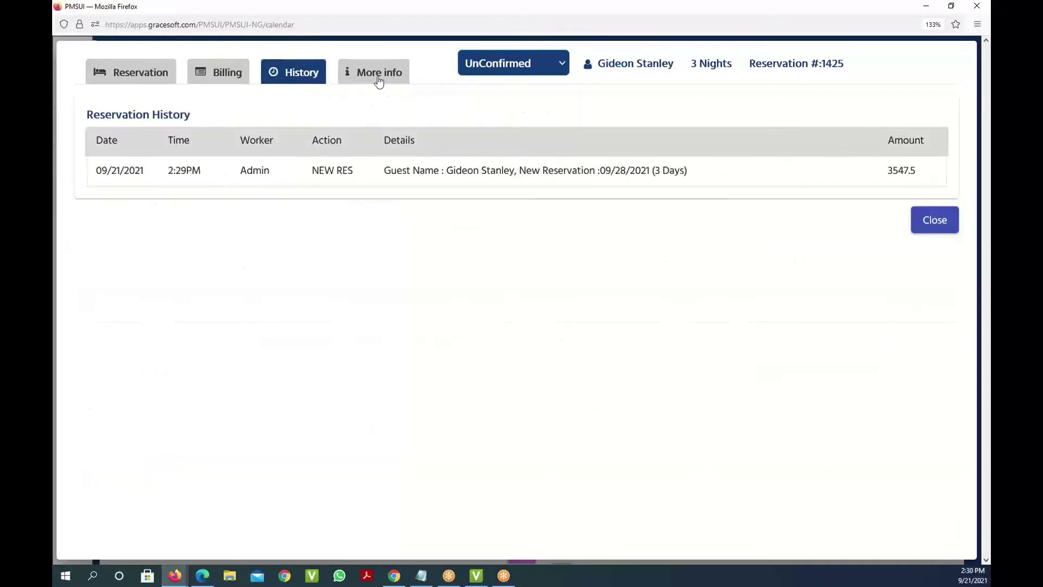
# Check the reservation's More info fields, then close the reservation and calendar windows
pyautogui.click(379, 76)
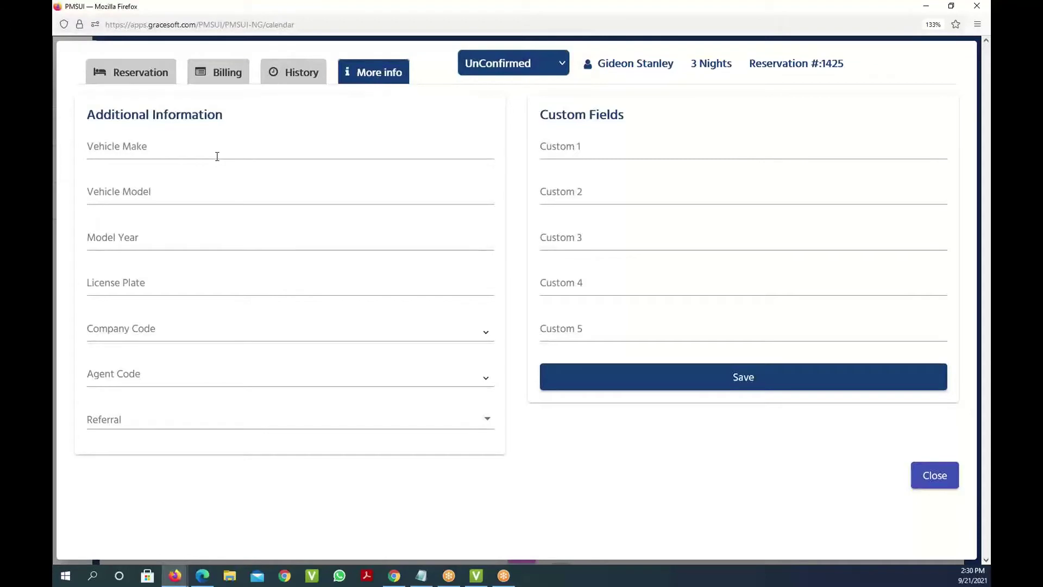
pyautogui.click(934, 476)
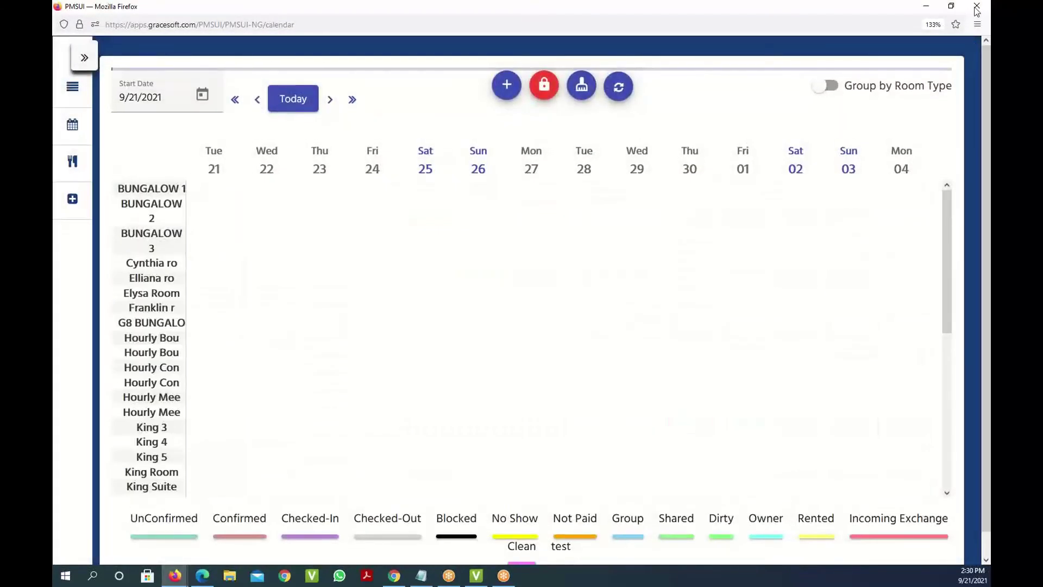
pyautogui.click(976, 8)
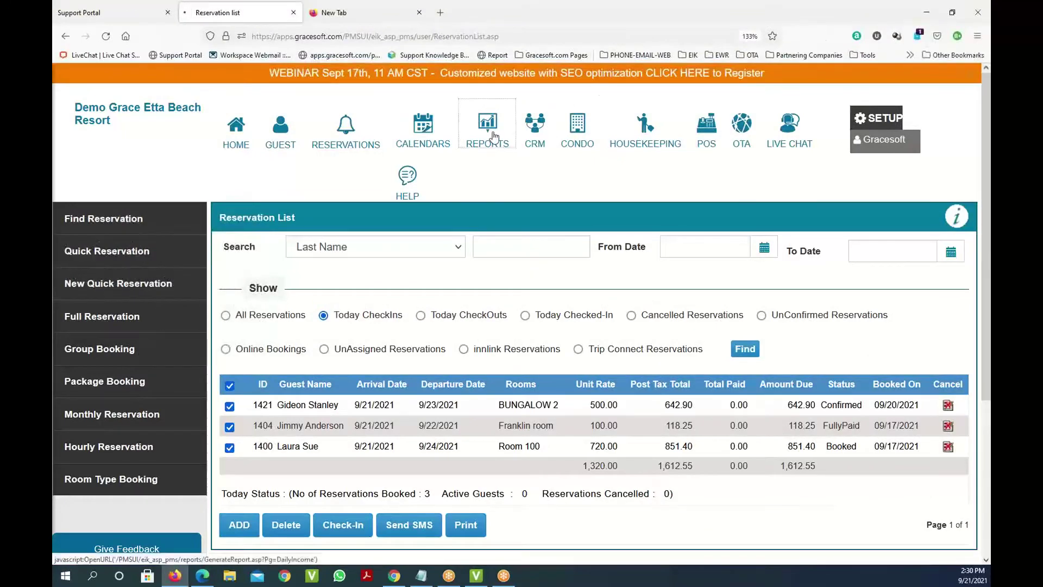
pyautogui.click(494, 134)
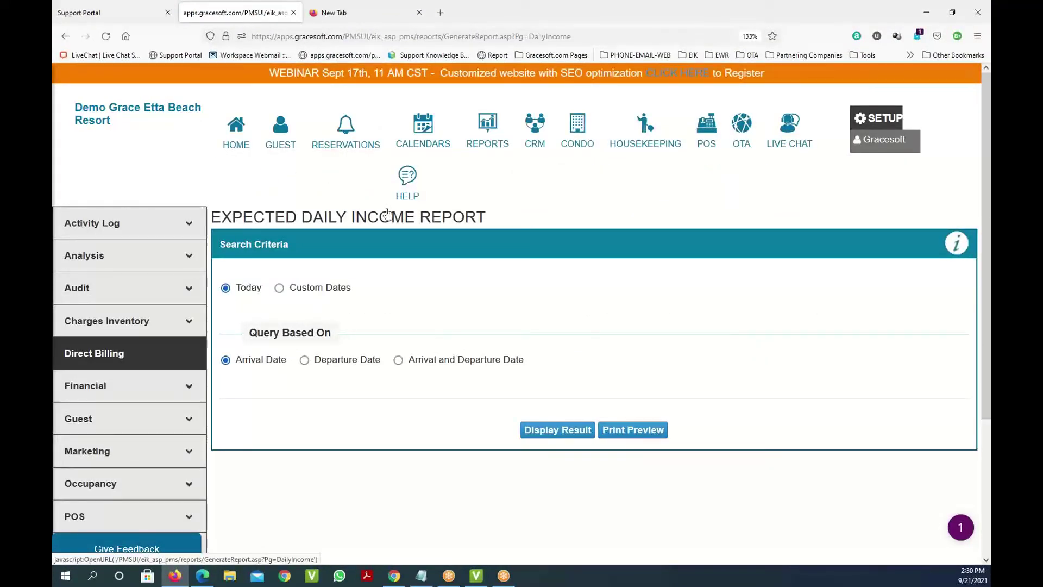
# Run today's Financial > Amount Due report, totalling 1,612.55 across three arrivals
pyautogui.click(163, 394)
pyautogui.scroll(-4, 146, 437)
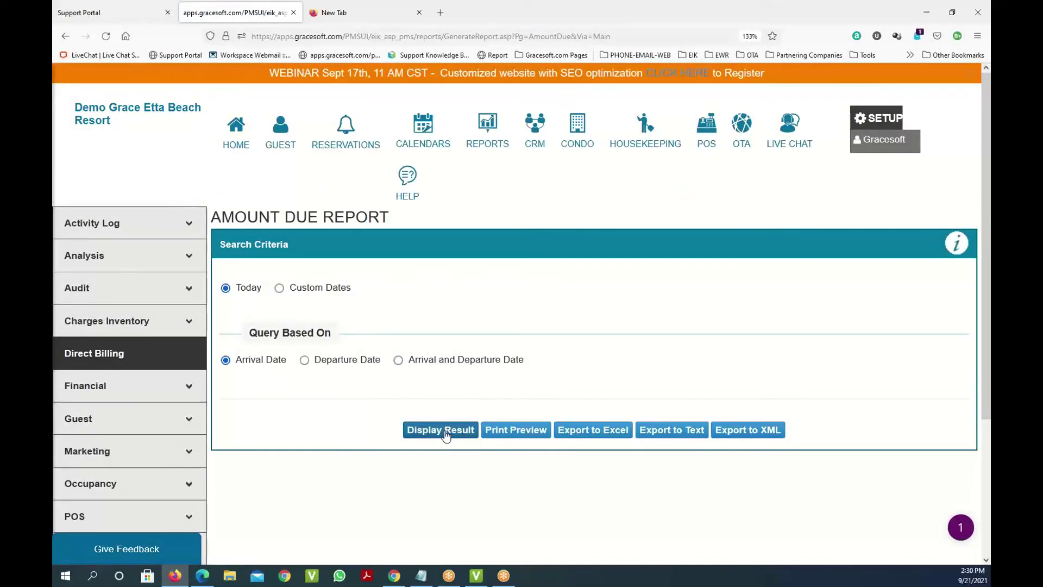
pyautogui.click(445, 430)
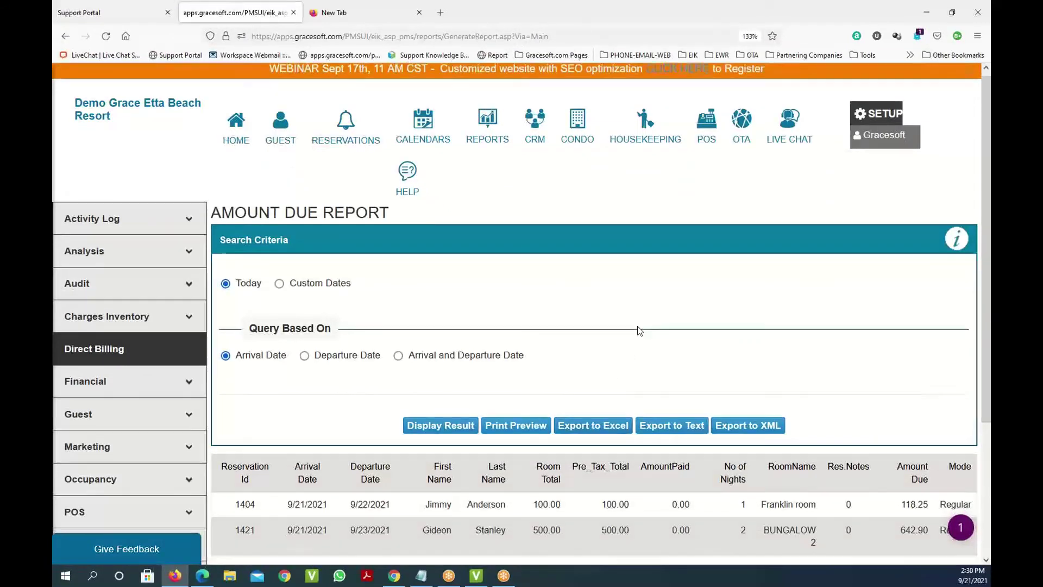
pyautogui.scroll(-3, 638, 329)
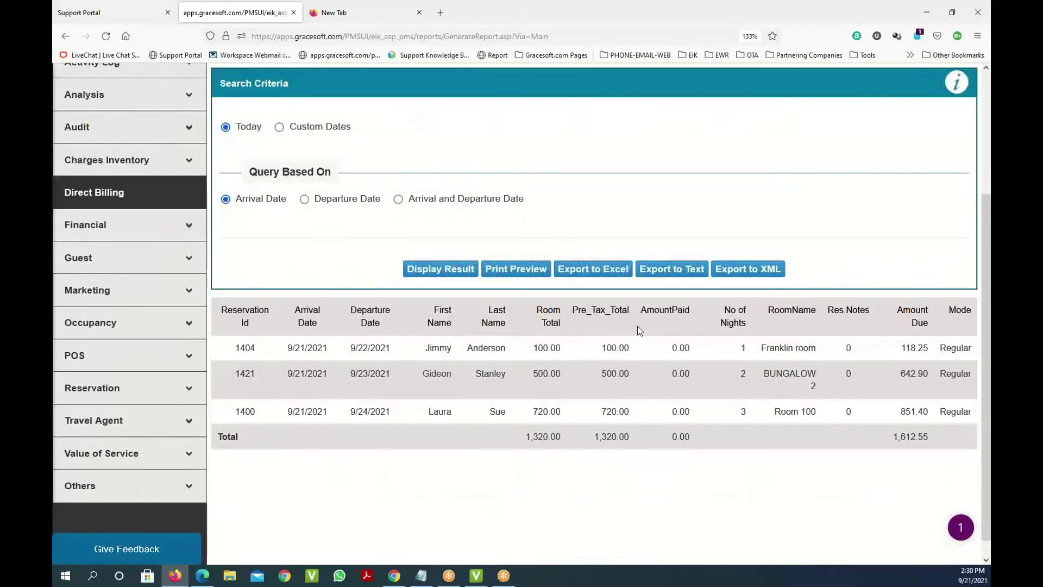
pyautogui.scroll(3, 638, 328)
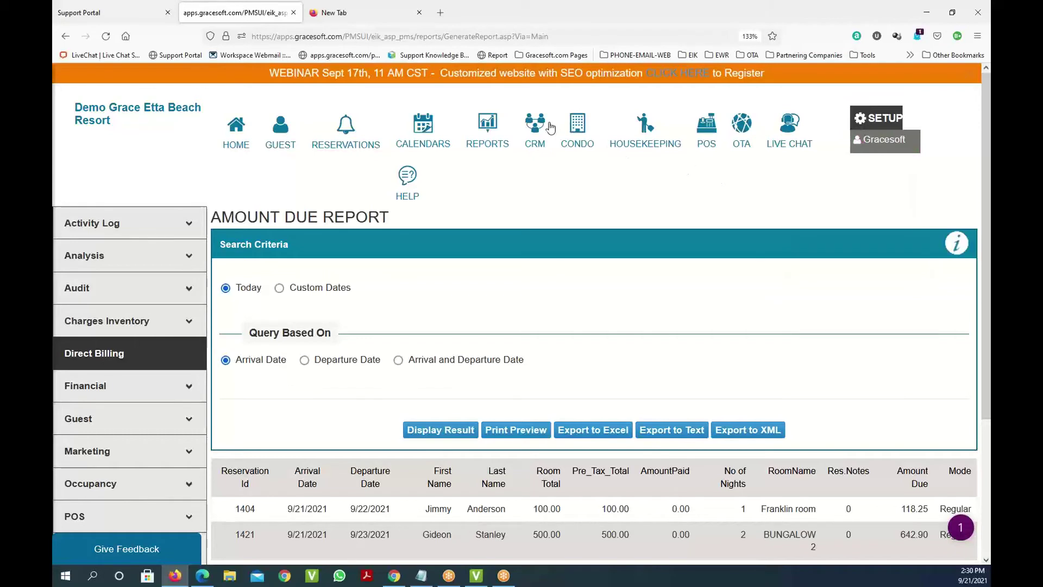
pyautogui.click(887, 122)
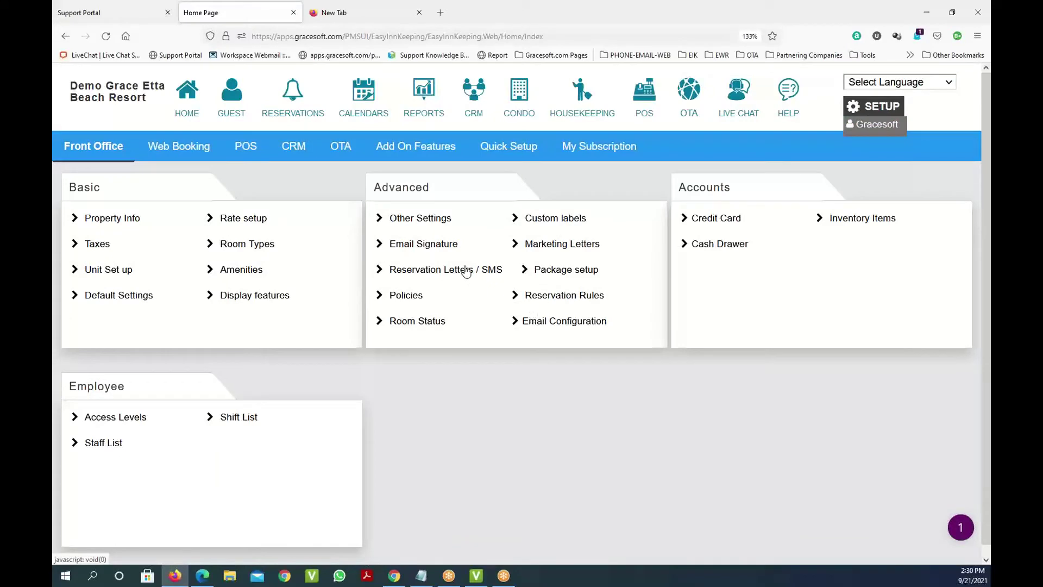
# Open Reservation Letters / SMS full-screen and preview the Branson Template letter
pyautogui.click(465, 270)
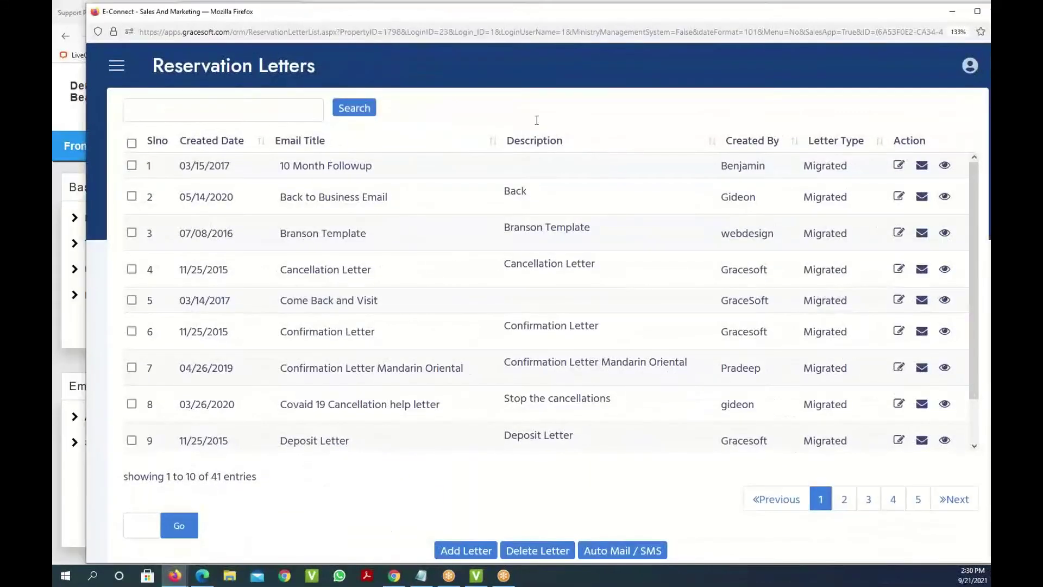
pyautogui.click(977, 11)
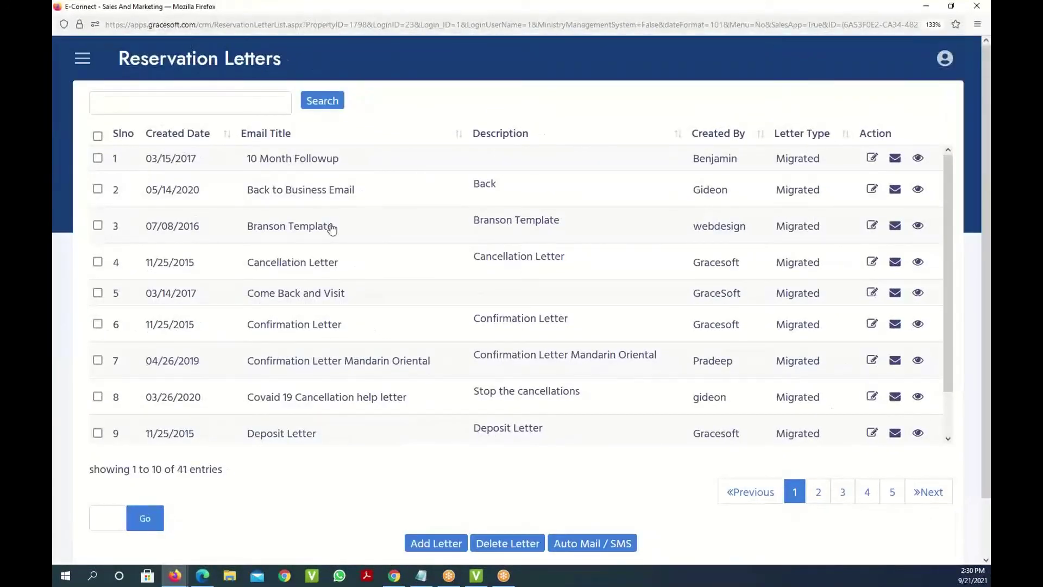
pyautogui.click(923, 226)
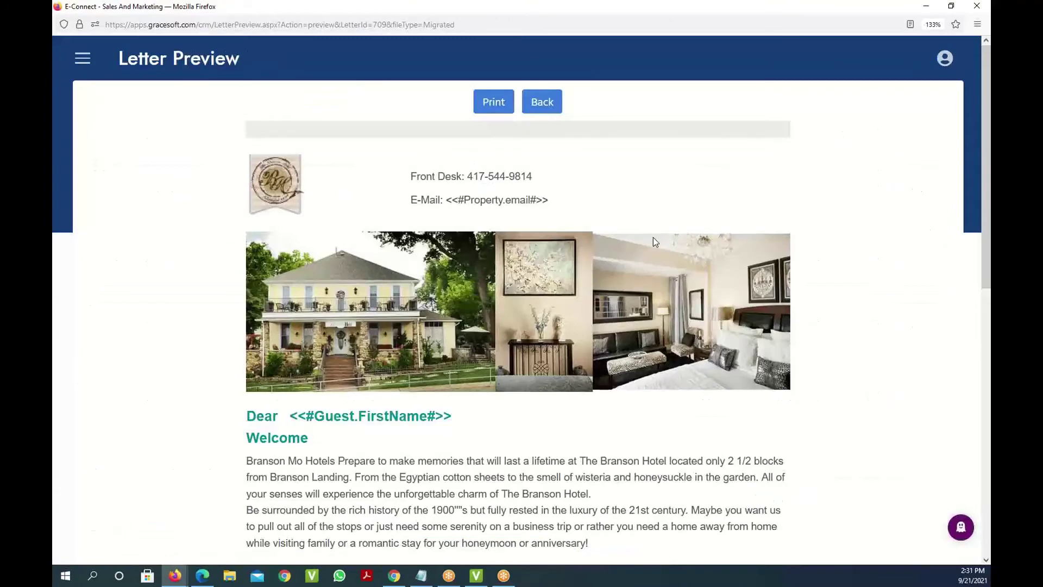
pyautogui.scroll(-5, 636, 240)
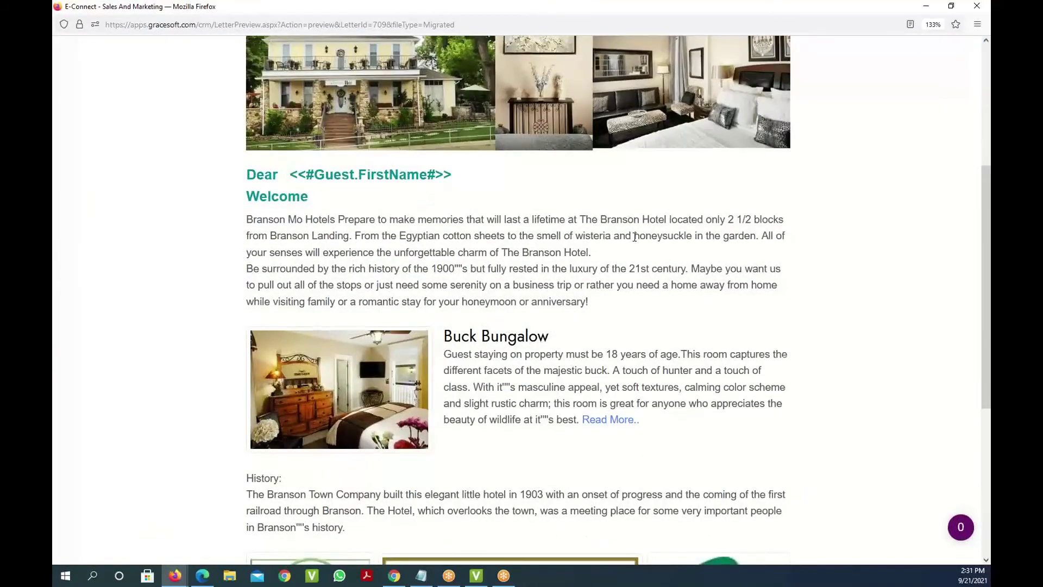
pyautogui.scroll(4, 636, 241)
pyautogui.scroll(2, 634, 236)
pyautogui.click(542, 105)
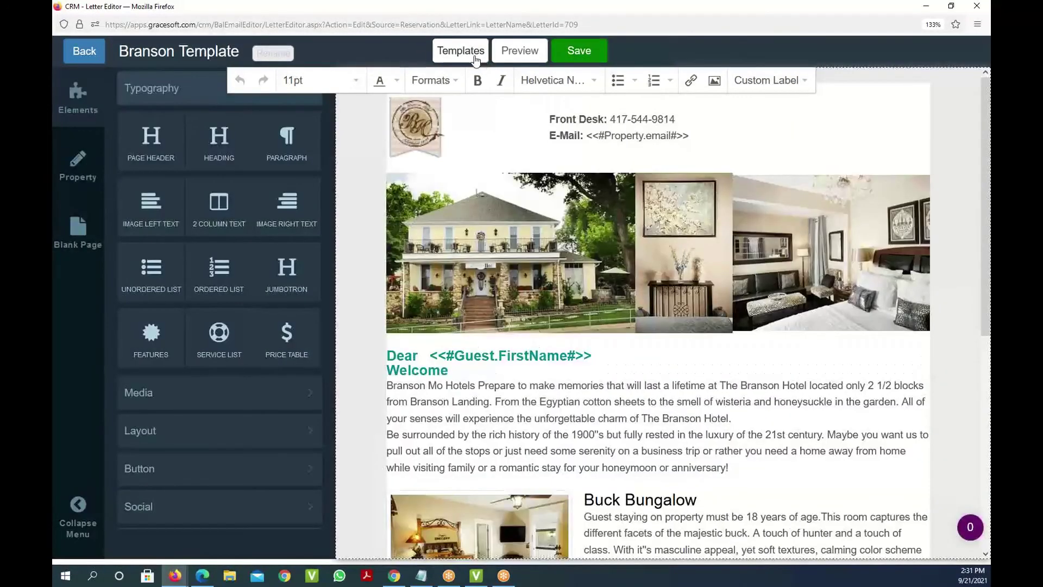
# Browse the Select Template chooser without picking one, then return to the Reservation Letters list
pyautogui.click(476, 59)
pyautogui.scroll(-3, 667, 293)
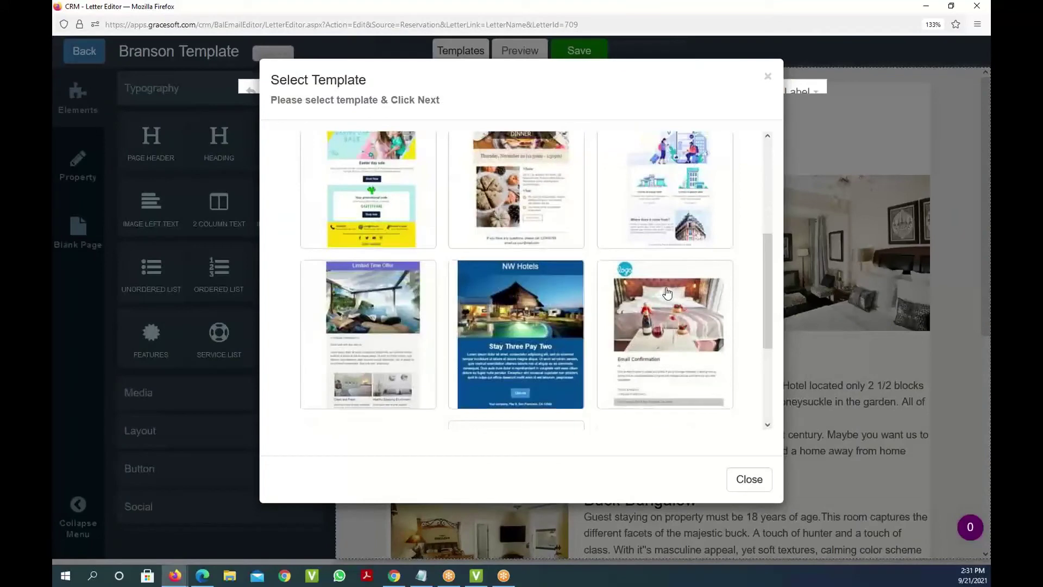
pyautogui.scroll(5, 667, 294)
pyautogui.click(749, 478)
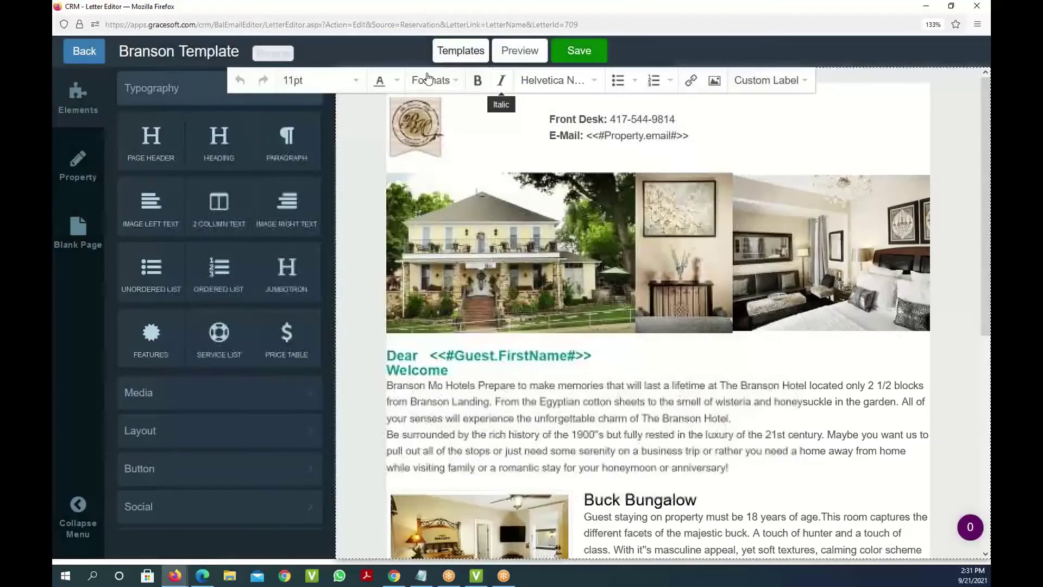
pyautogui.click(95, 55)
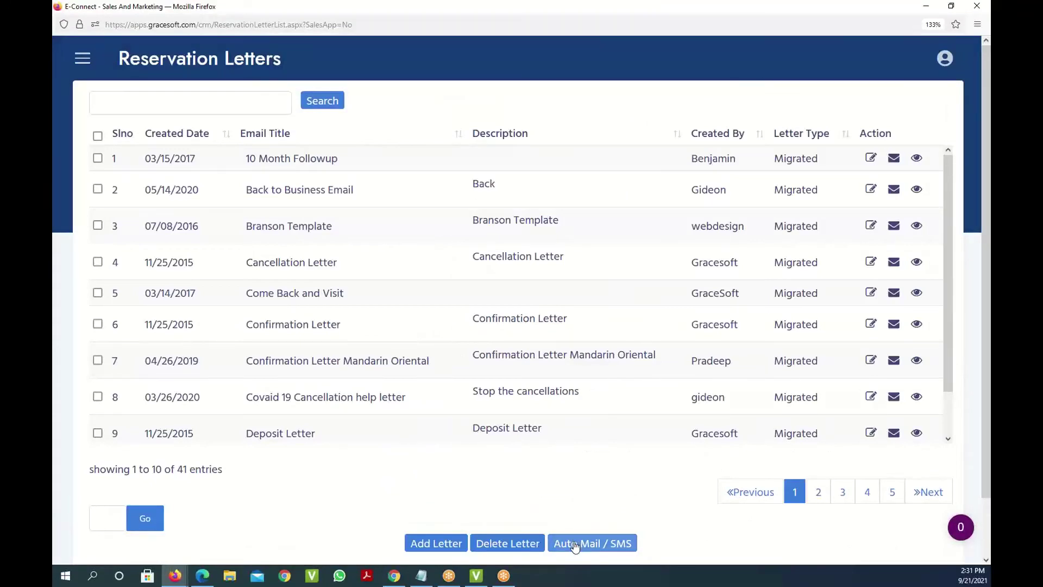
# Inspect the Auto Mail / SMS rules' Send Condition options, then close that window
pyautogui.click(573, 541)
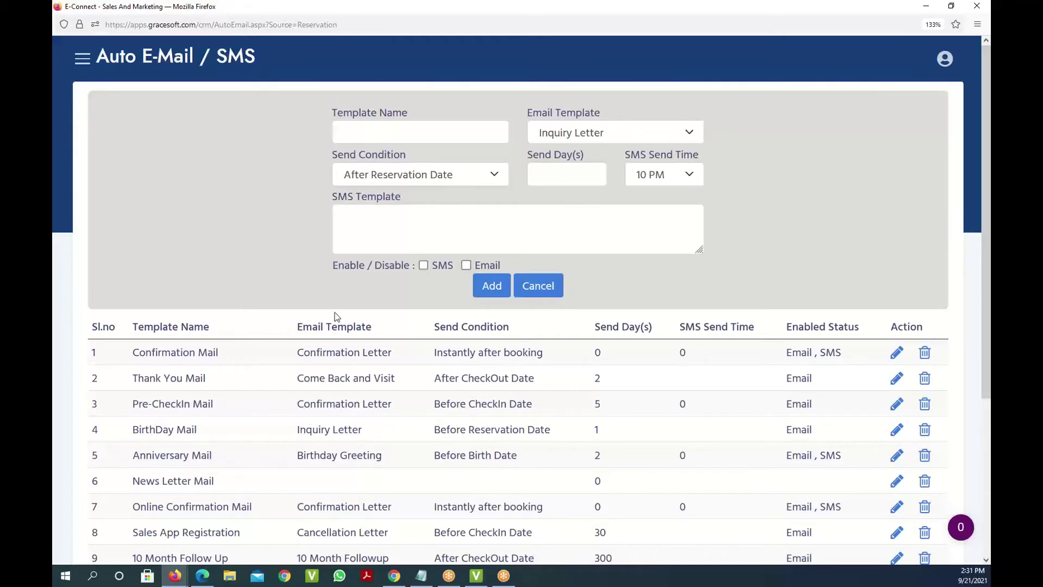
pyautogui.click(481, 172)
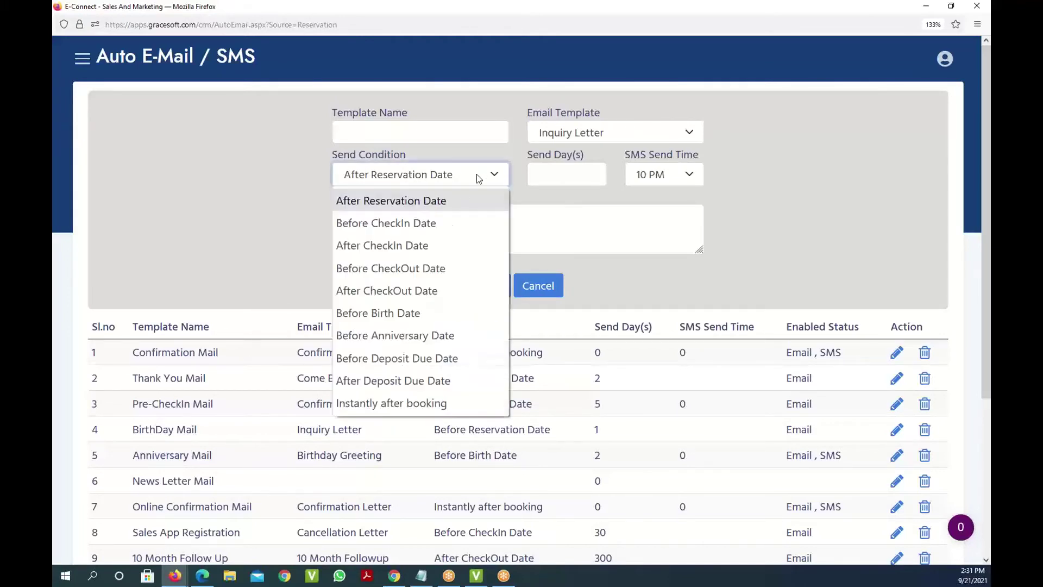
pyautogui.click(794, 287)
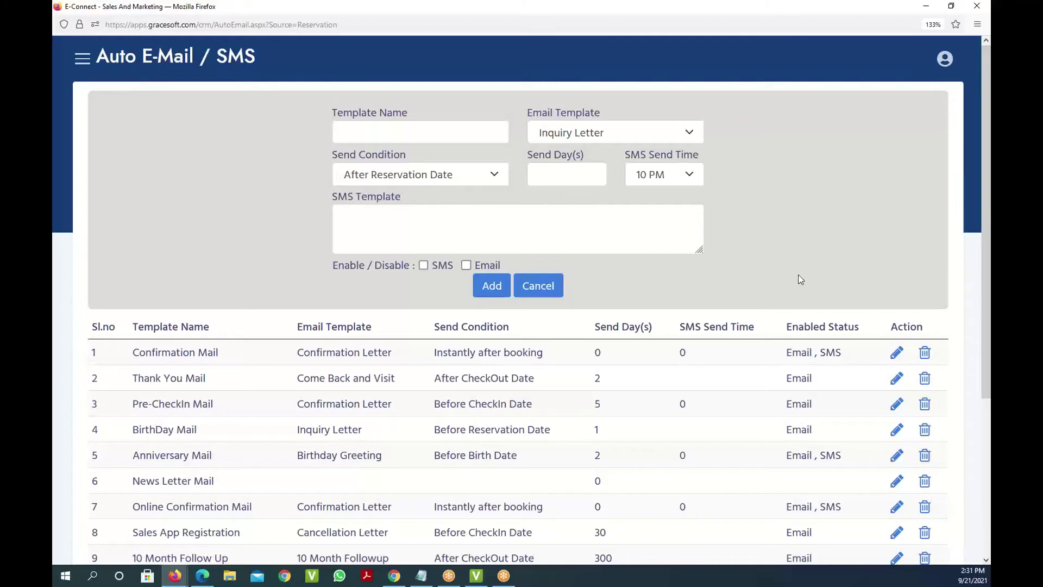
pyautogui.click(977, 6)
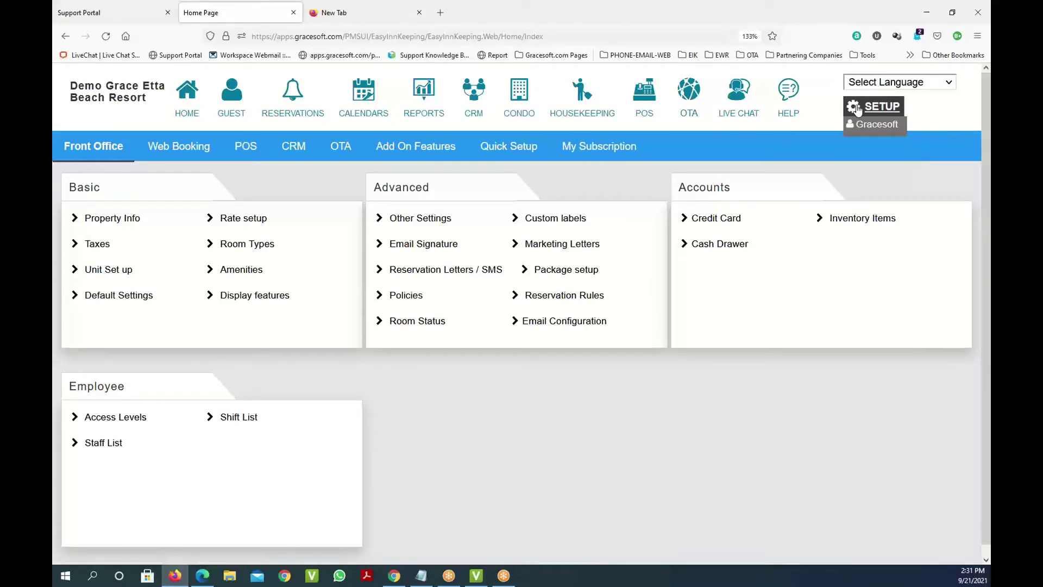
# Open the online booking page from the Web Booking setup
pyautogui.click(165, 144)
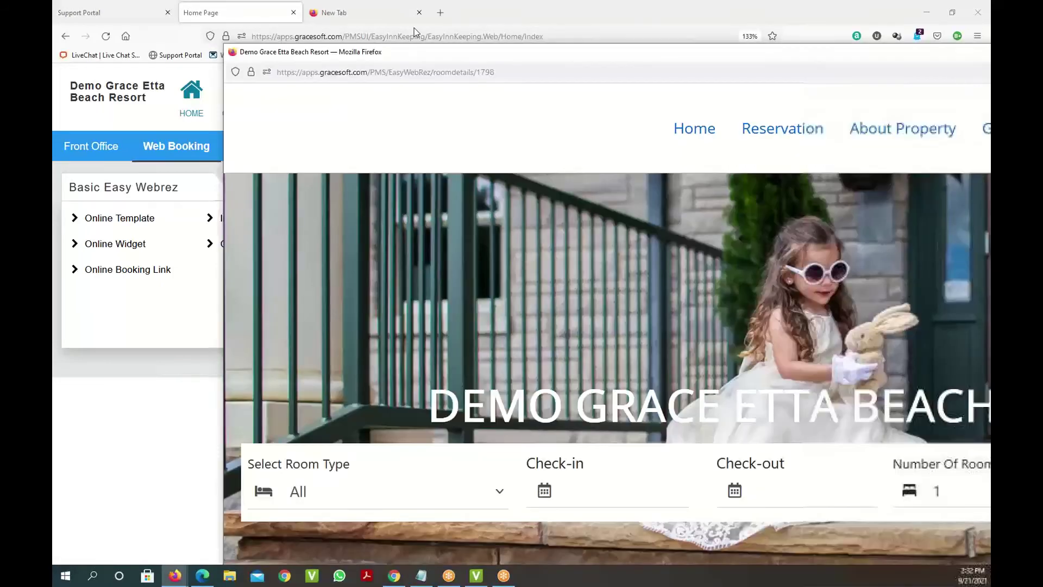
pyautogui.scroll(-5, 750, 254)
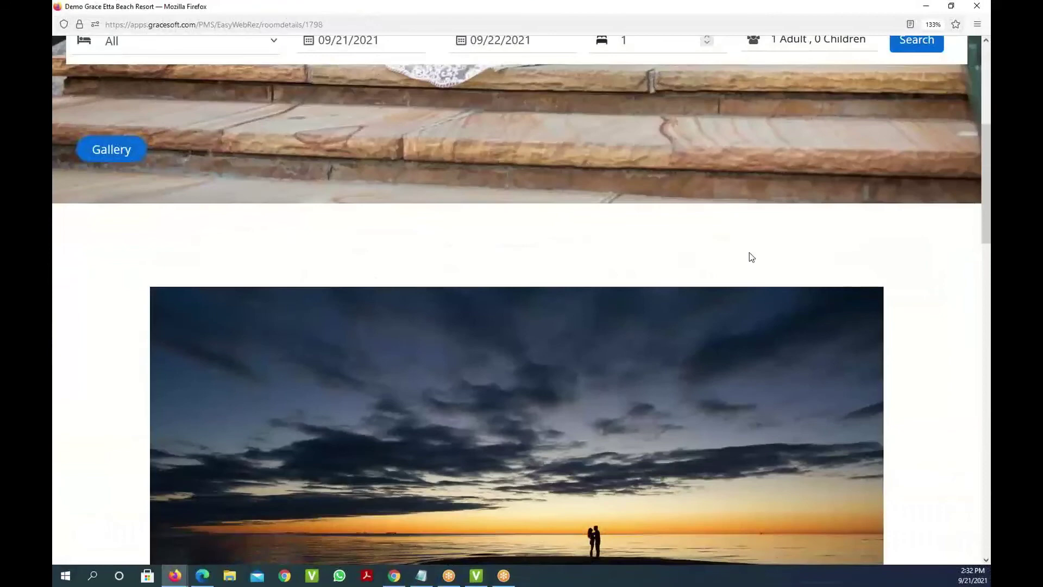
pyautogui.scroll(2, 750, 254)
pyautogui.scroll(4, 749, 255)
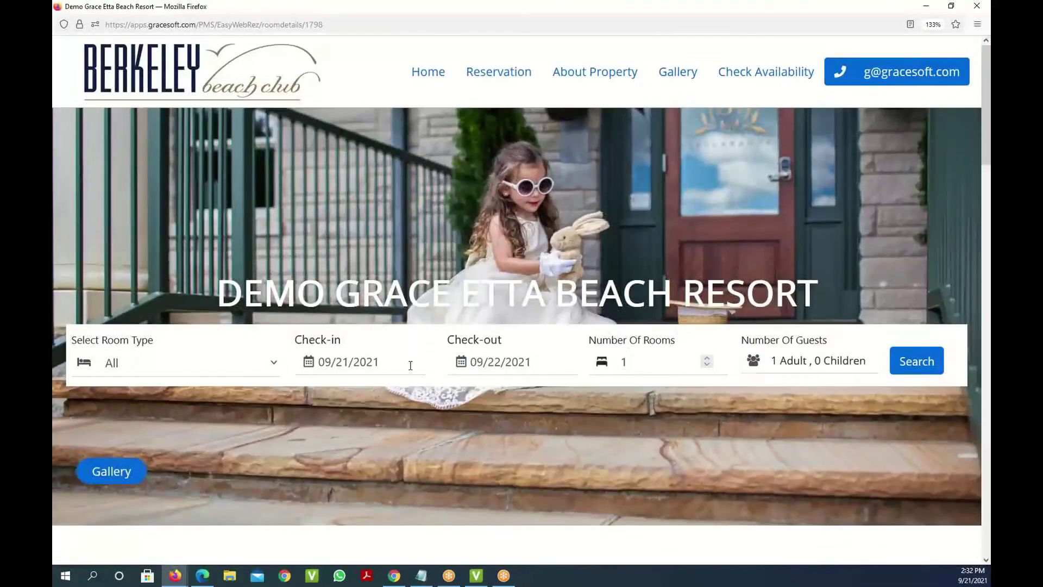
# Set check-in to September 23, 2021, then bring up the Ke Iki Beach Bungalows website
pyautogui.click(410, 365)
pyautogui.click(407, 509)
pyautogui.click(204, 575)
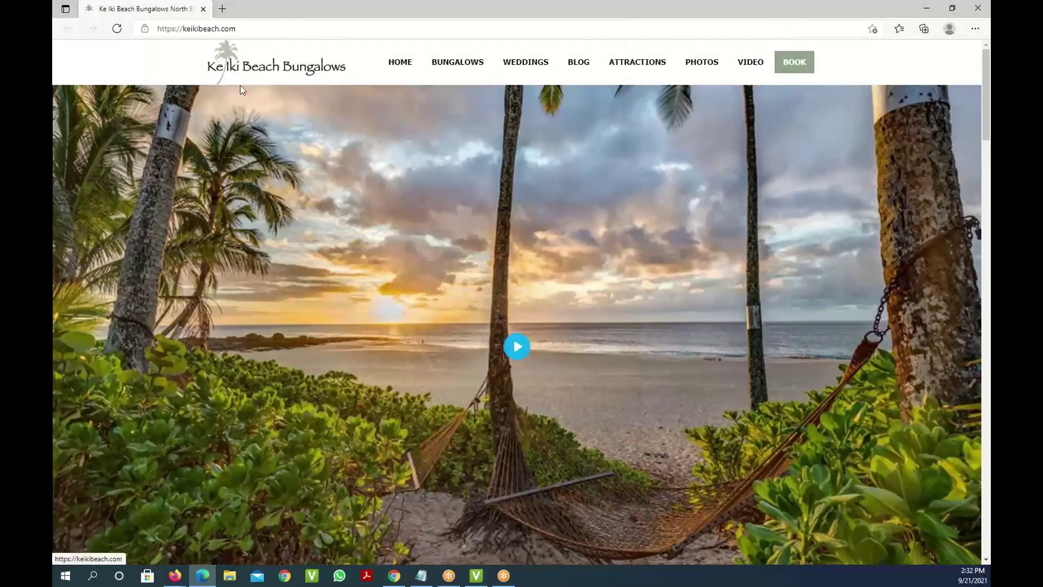
pyautogui.click(795, 65)
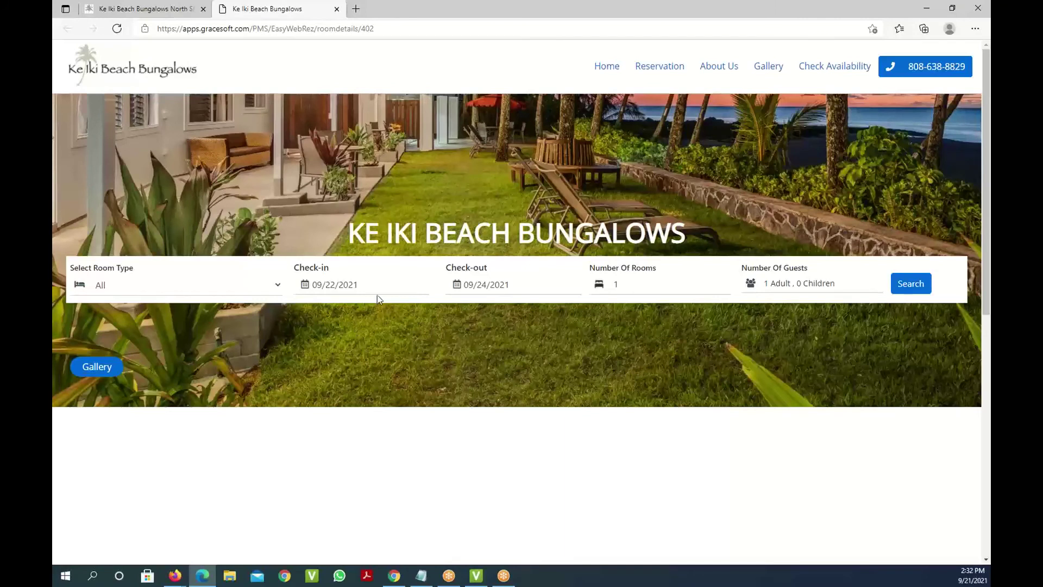
pyautogui.click(390, 281)
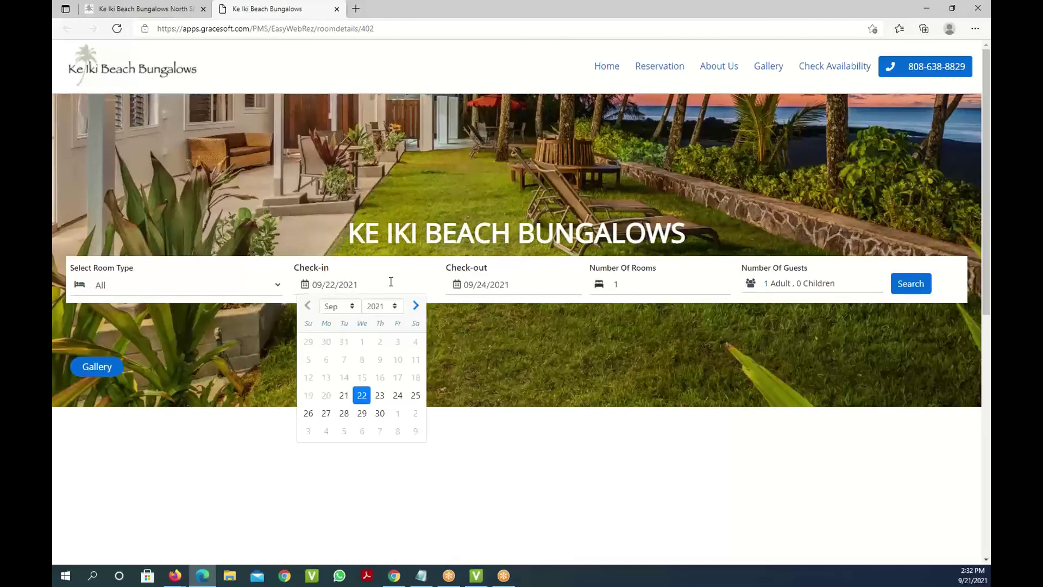
pyautogui.click(416, 307)
pyautogui.click(415, 307)
pyautogui.click(415, 307)
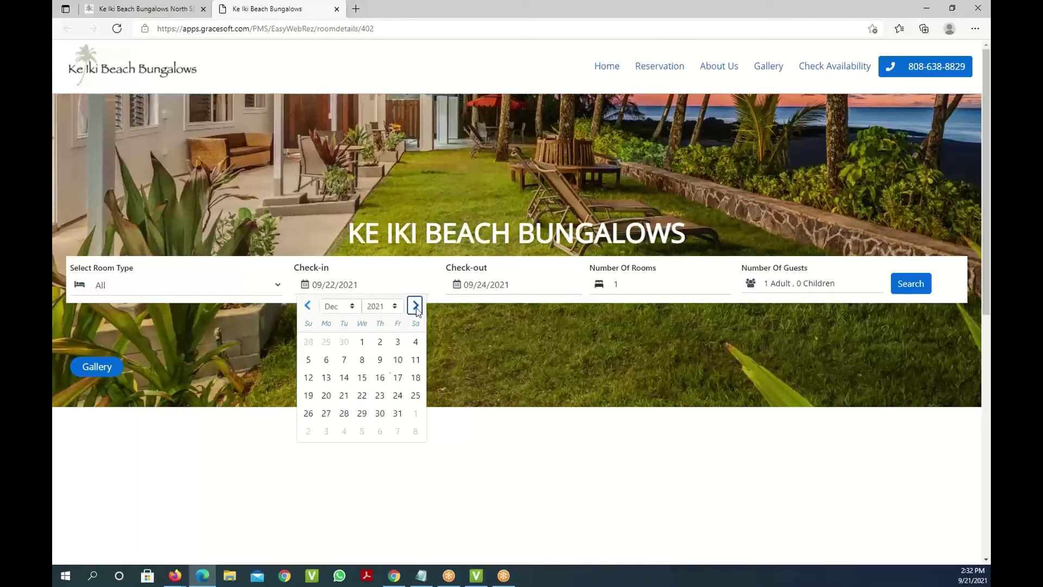
pyautogui.click(326, 377)
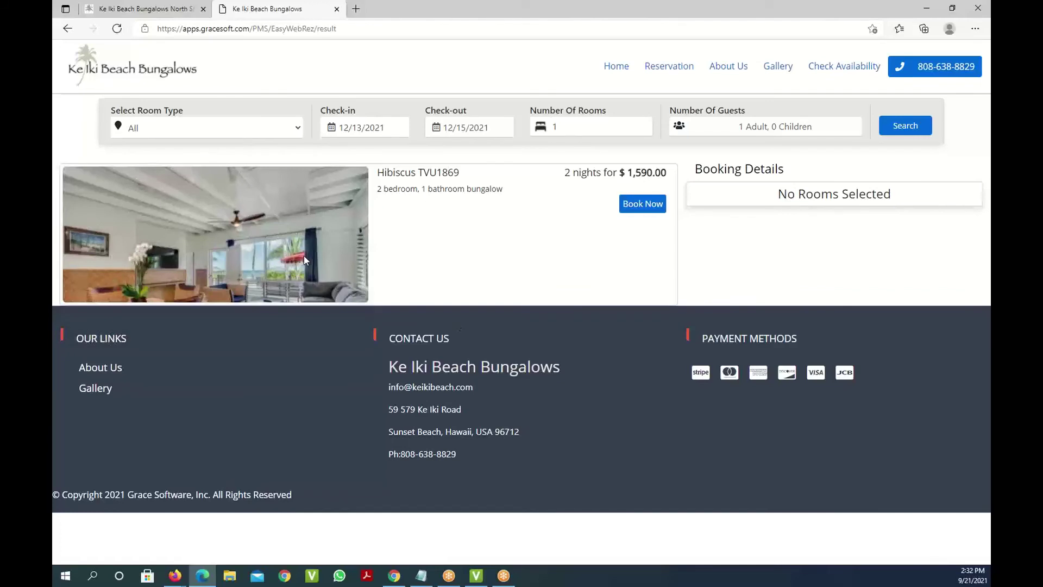
pyautogui.click(286, 243)
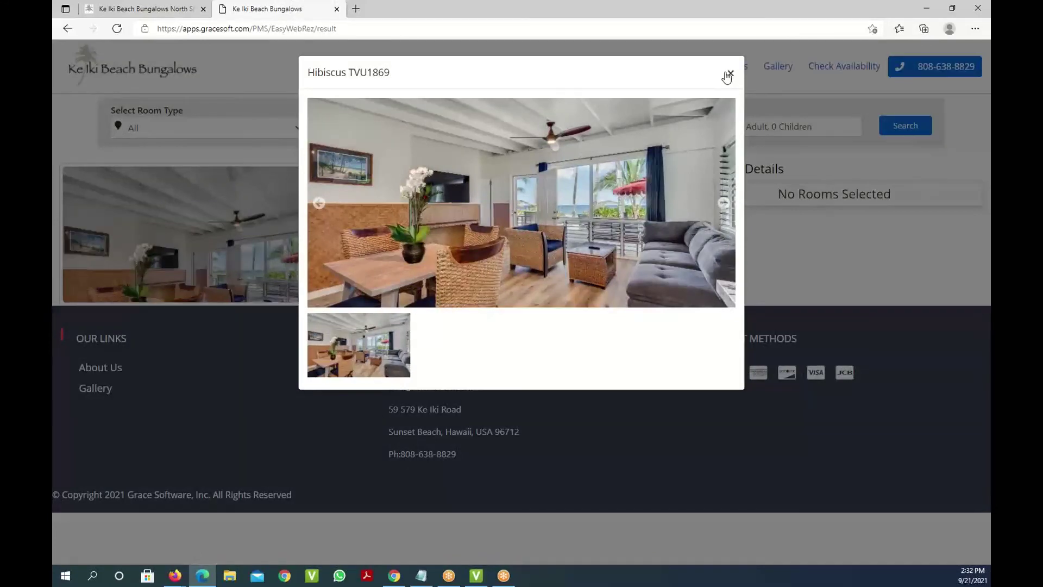
pyautogui.click(728, 75)
pyautogui.click(638, 207)
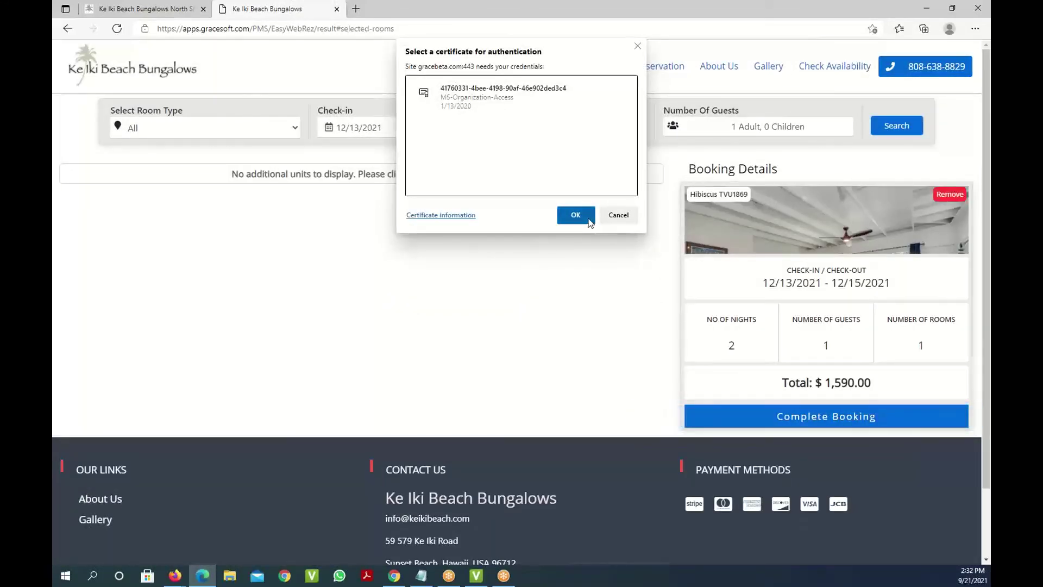
pyautogui.click(618, 215)
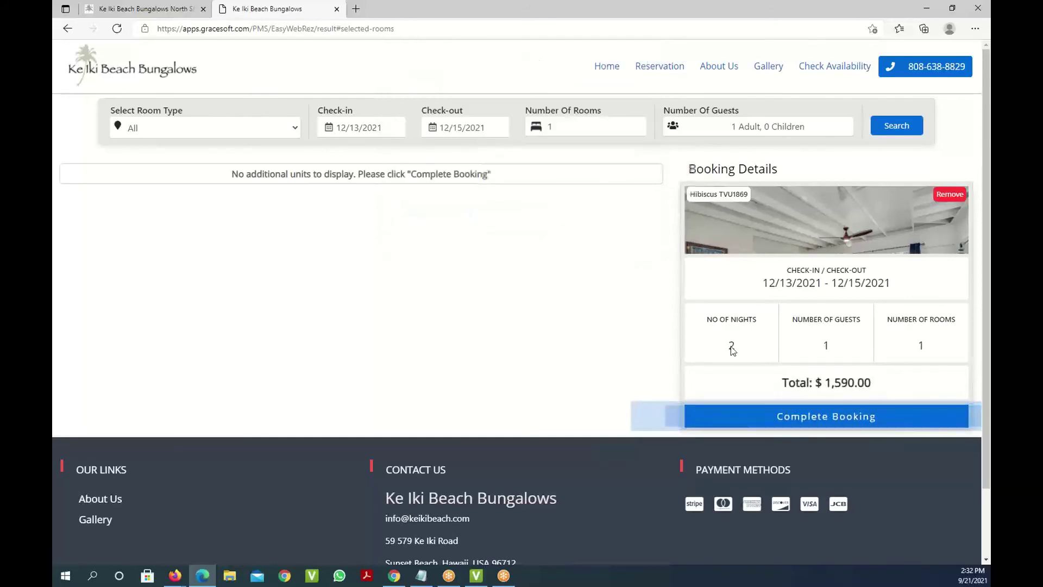
pyautogui.click(804, 416)
pyautogui.scroll(-6, 804, 424)
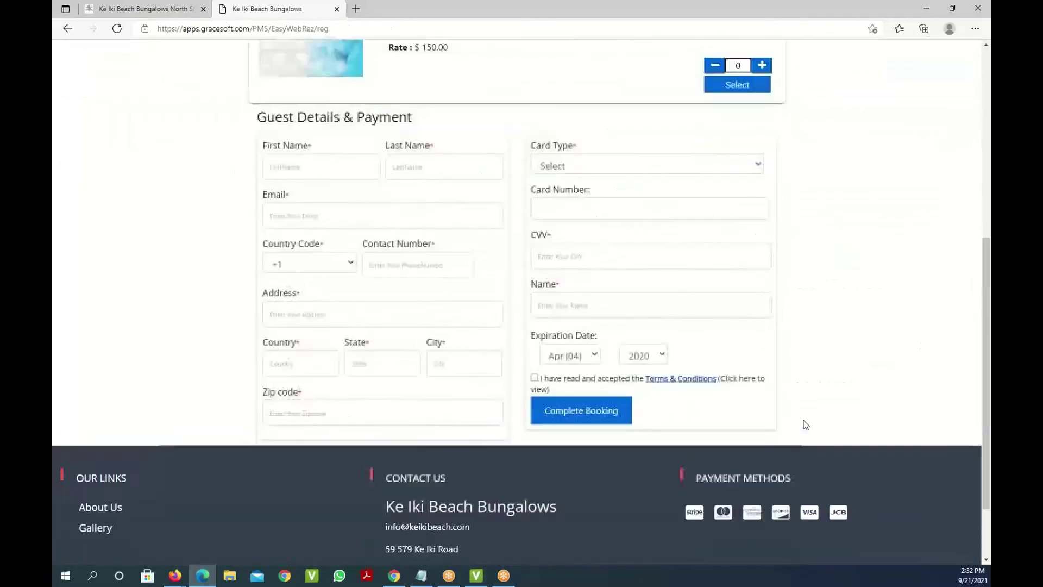
pyautogui.scroll(3, 805, 425)
pyautogui.scroll(4, 806, 425)
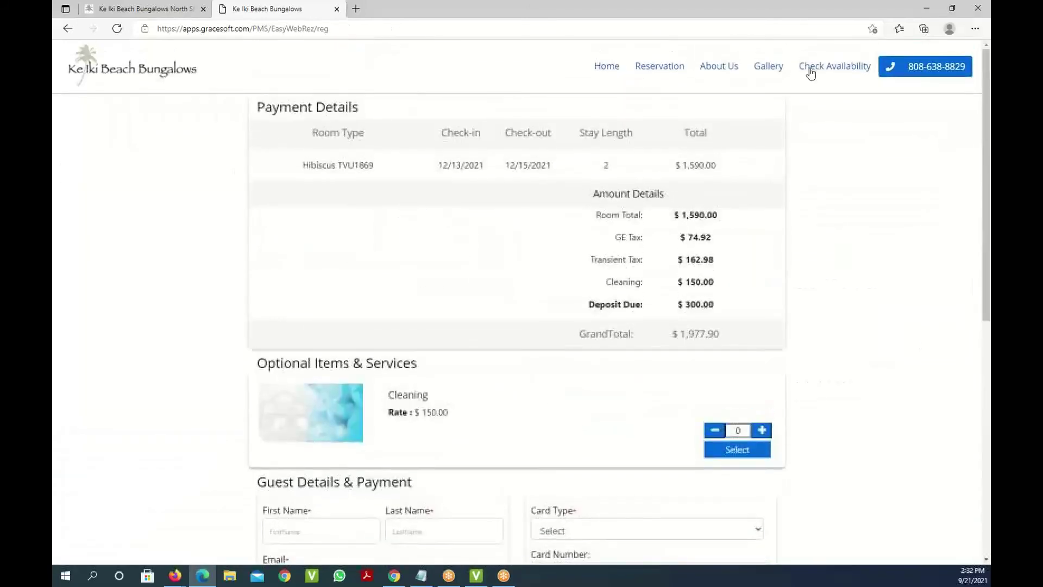
pyautogui.click(336, 9)
pyautogui.click(336, 9)
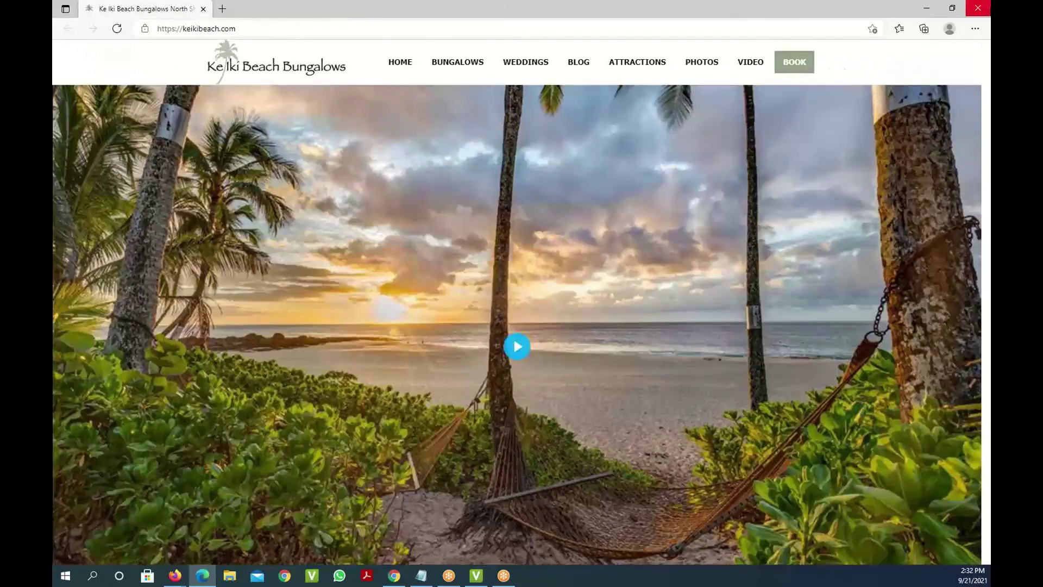
# Minimize the Ke Iki site in Edge, close the Firefox booking engine, and return to the HOME dashboard
pyautogui.click(930, 8)
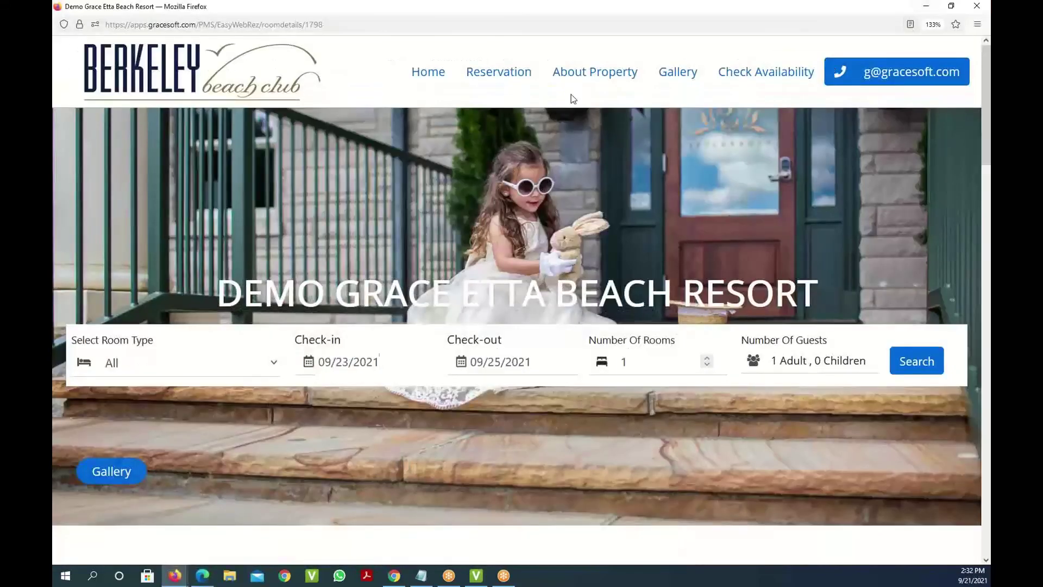
pyautogui.click(976, 6)
pyautogui.click(200, 104)
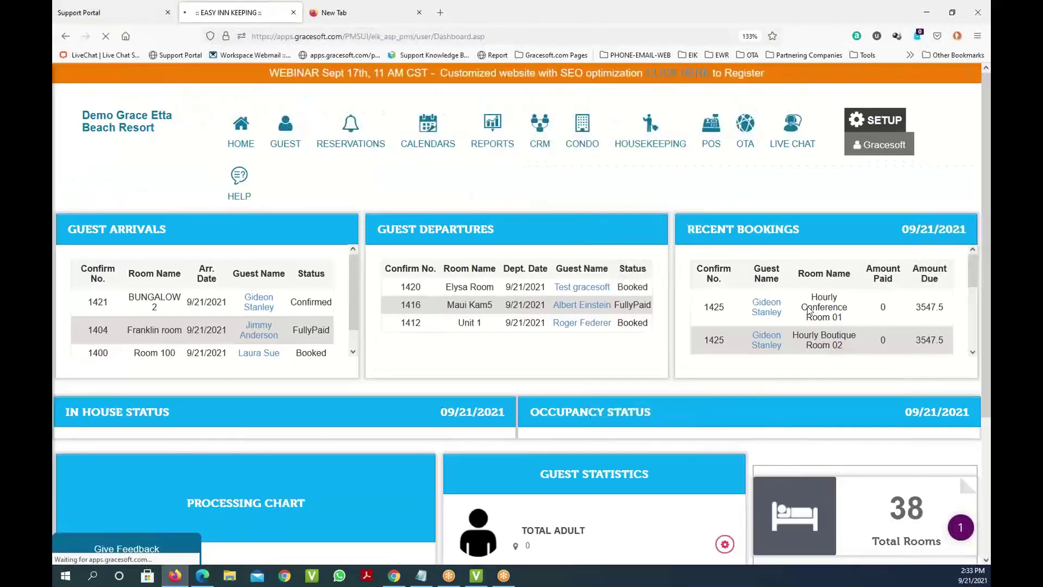